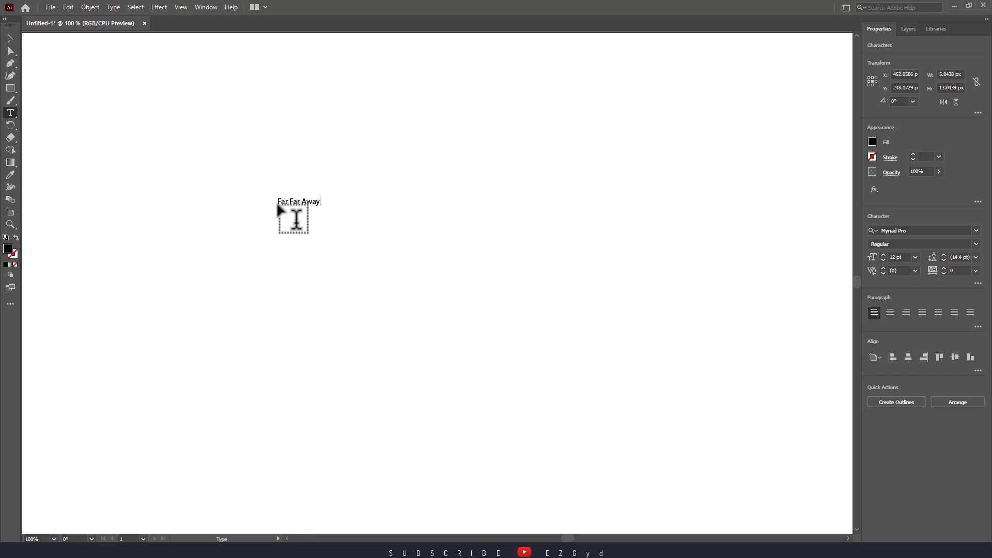
- Enlarge the "Far Far Away" text to about 405 px wide and place it near the middle of the artboard
{"action": "left_click", "coordinate": [10, 39]}
{"action": "left_click_drag", "start_coordinate": [205, 151], "coordinate": [405, 282]}
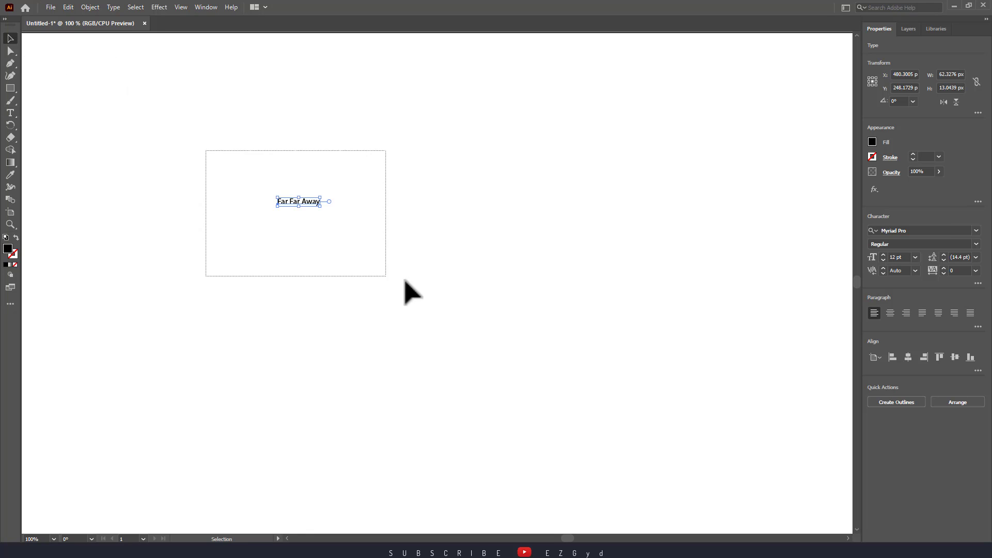
{"action": "left_click_drag", "start_coordinate": [321, 205], "coordinate": [440, 270]}
{"action": "left_click_drag", "start_coordinate": [365, 224], "coordinate": [428, 271]}
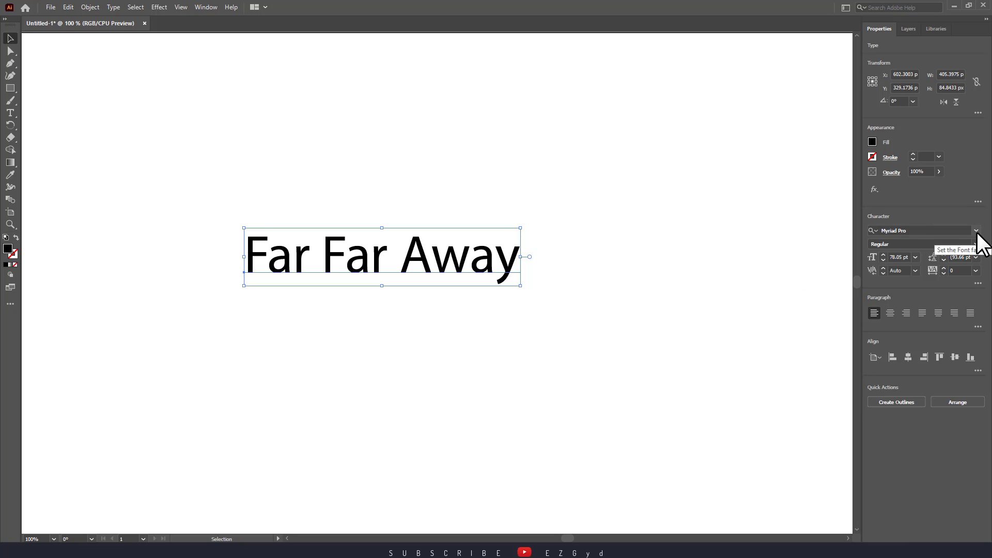
- Preview different fonts on the "Far Far Away" text and set its font family to Caveat
{"action": "left_click", "coordinate": [976, 231]}
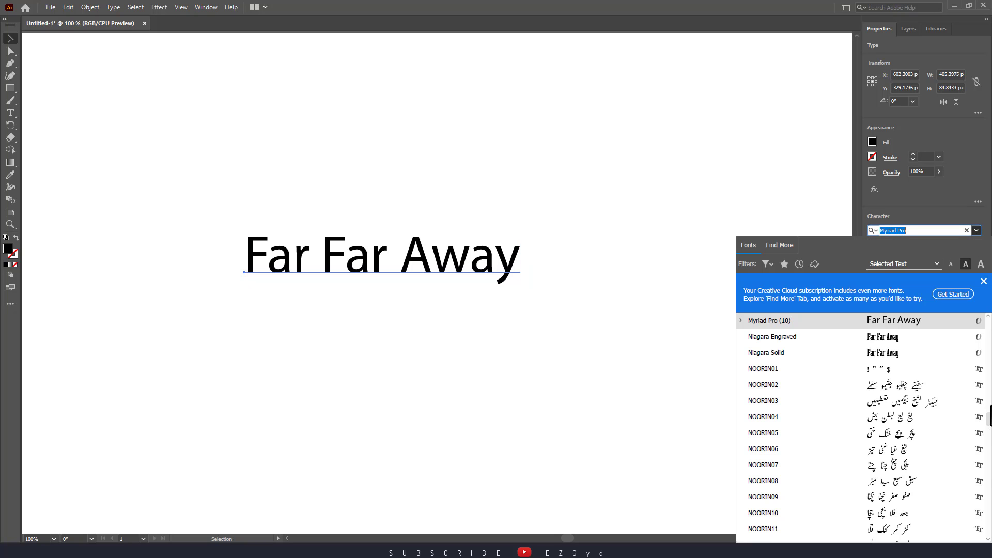
{"action": "left_click_drag", "start_coordinate": [988, 433], "coordinate": [989, 376]}
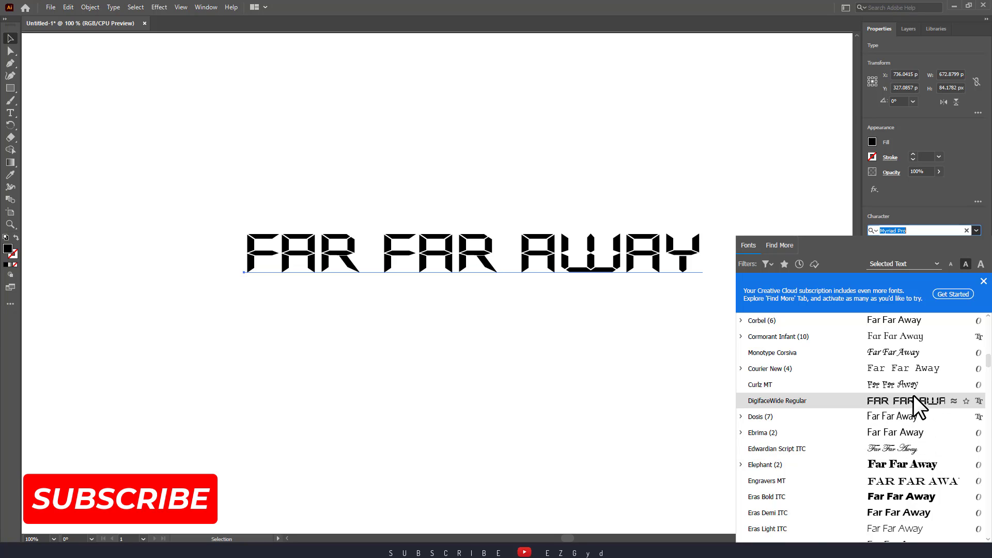
{"action": "left_click_drag", "start_coordinate": [989, 357], "coordinate": [989, 354]}
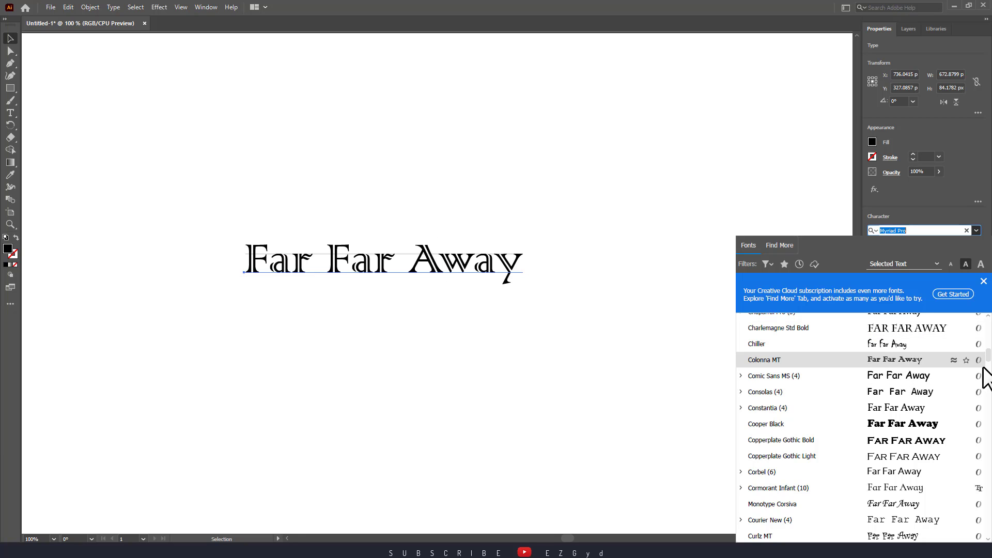
{"action": "scroll", "coordinate": [990, 364], "scroll_direction": "up", "scroll_amount": 3}
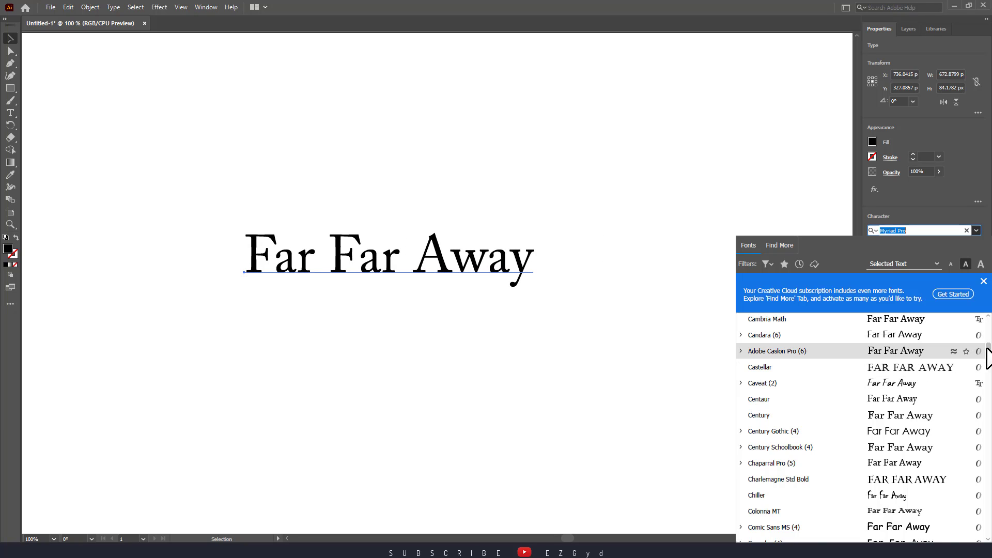
{"action": "scroll", "coordinate": [860, 426], "scroll_direction": "up", "scroll_amount": 5}
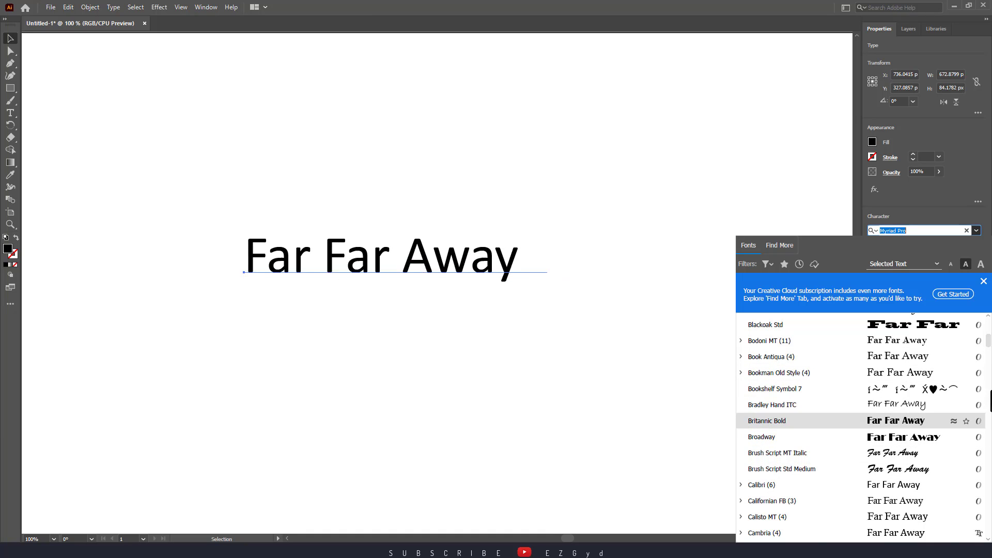
{"action": "scroll", "coordinate": [988, 350], "scroll_direction": "down", "scroll_amount": 3}
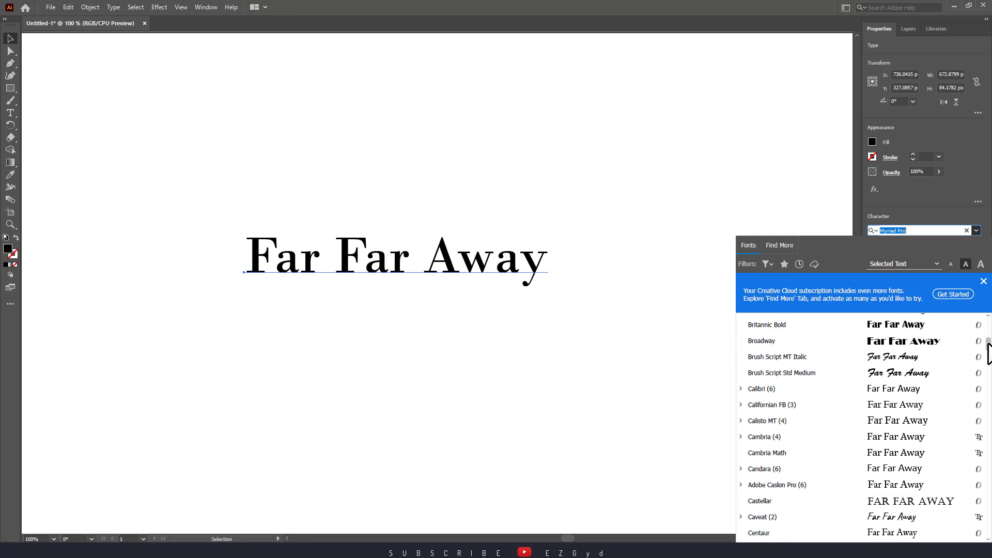
{"action": "left_click", "coordinate": [907, 514]}
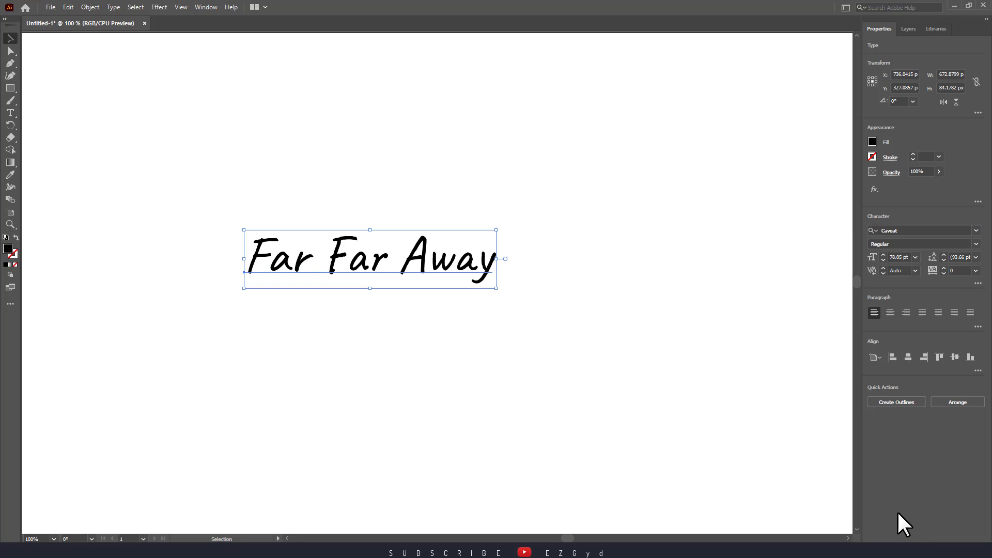
- Shift the text slightly up and to the right, and set its font style to Bold
{"action": "left_click", "coordinate": [686, 418]}
{"action": "left_click_drag", "start_coordinate": [428, 253], "coordinate": [437, 243]}
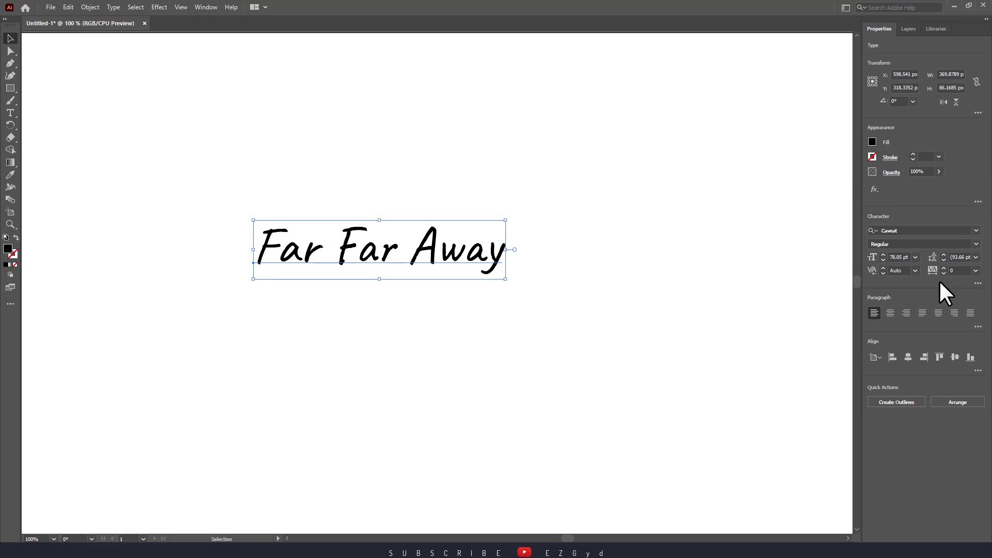
{"action": "left_click", "coordinate": [976, 245]}
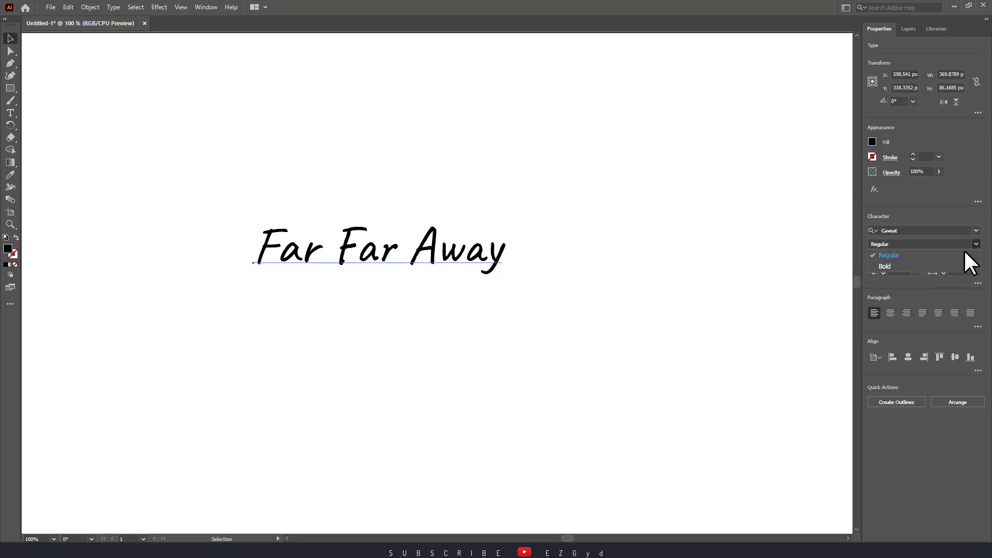
{"action": "left_click", "coordinate": [923, 265]}
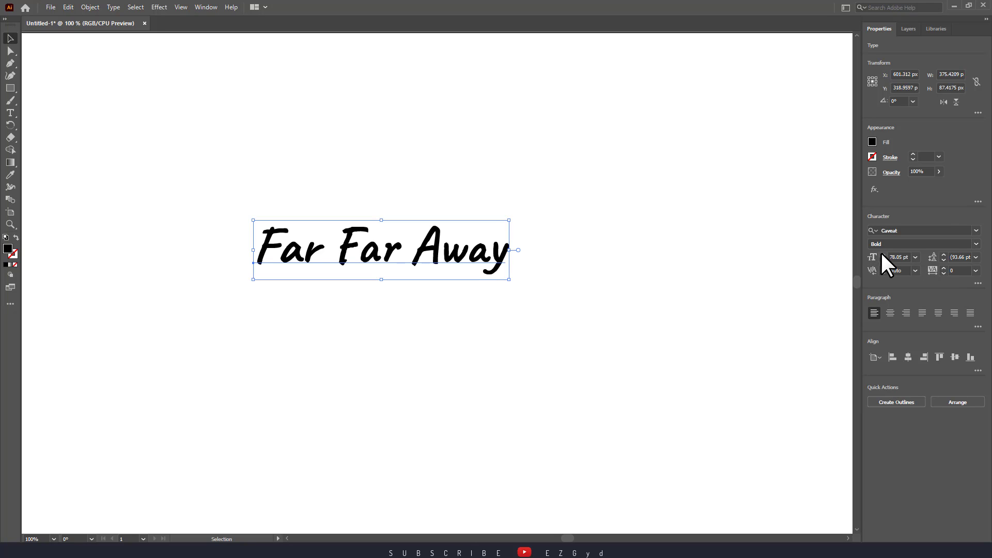
- Set the text's font size to 88 pt and its leading to 108 pt
{"action": "left_click", "coordinate": [882, 254]}
{"action": "left_click", "coordinate": [882, 253]}
{"action": "left_click", "coordinate": [882, 254]}
{"action": "left_click", "coordinate": [882, 254]}
{"action": "left_click", "coordinate": [882, 254]}
{"action": "left_click", "coordinate": [882, 253]}
{"action": "left_click", "coordinate": [882, 254]}
{"action": "left_click", "coordinate": [882, 254]}
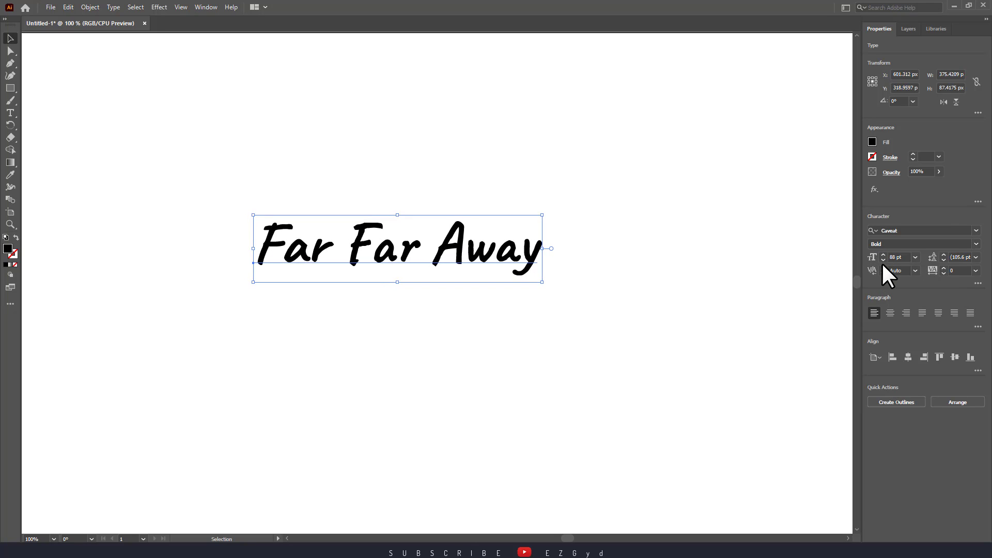
{"action": "left_click", "coordinate": [882, 265]}
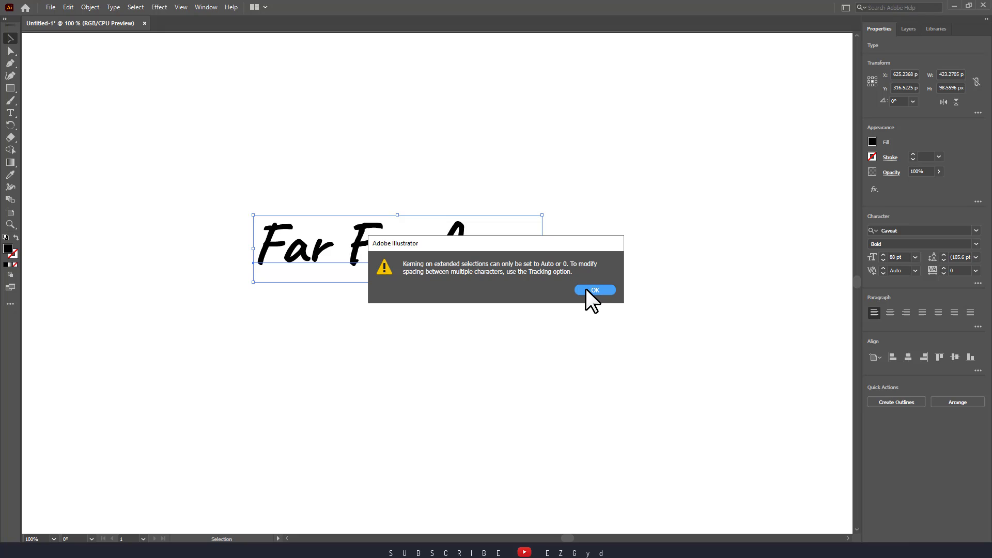
{"action": "left_click", "coordinate": [589, 290]}
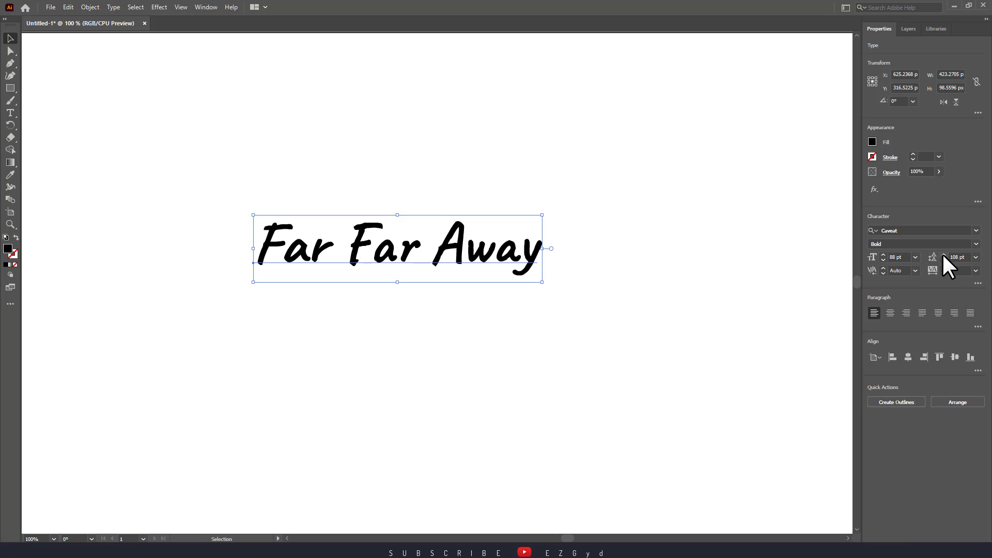
- Preview the available tracking values, up to 200, on the text
{"action": "left_click", "coordinate": [976, 270]}
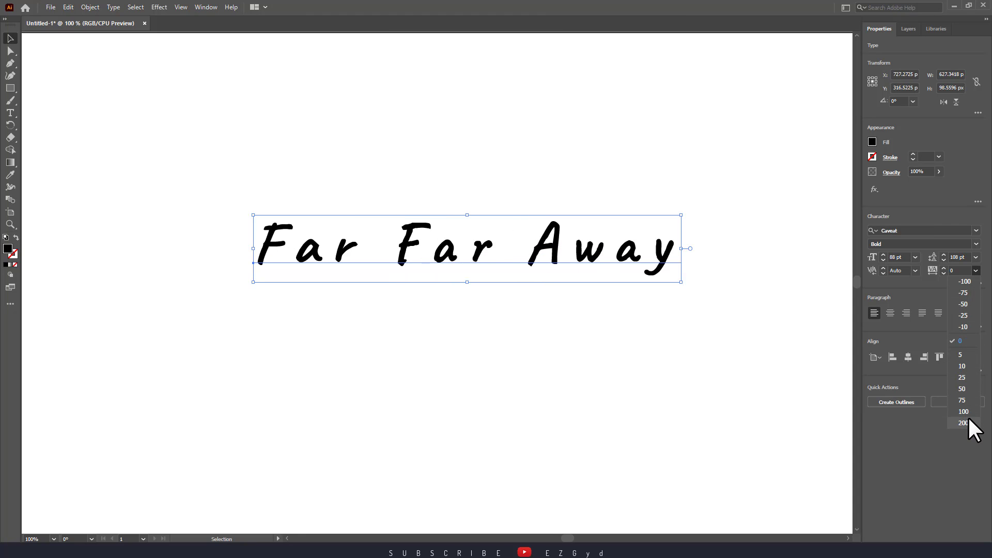
{"action": "left_click", "coordinate": [709, 338]}
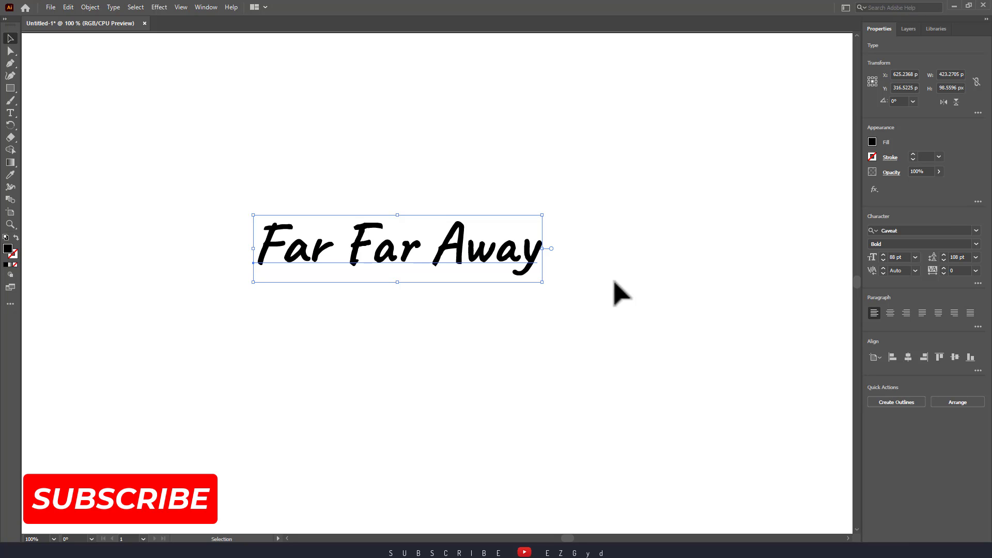
- Fill the text with light green and give it an orange stroke (R=247 G=147 B=30)
{"action": "left_click", "coordinate": [872, 141]}
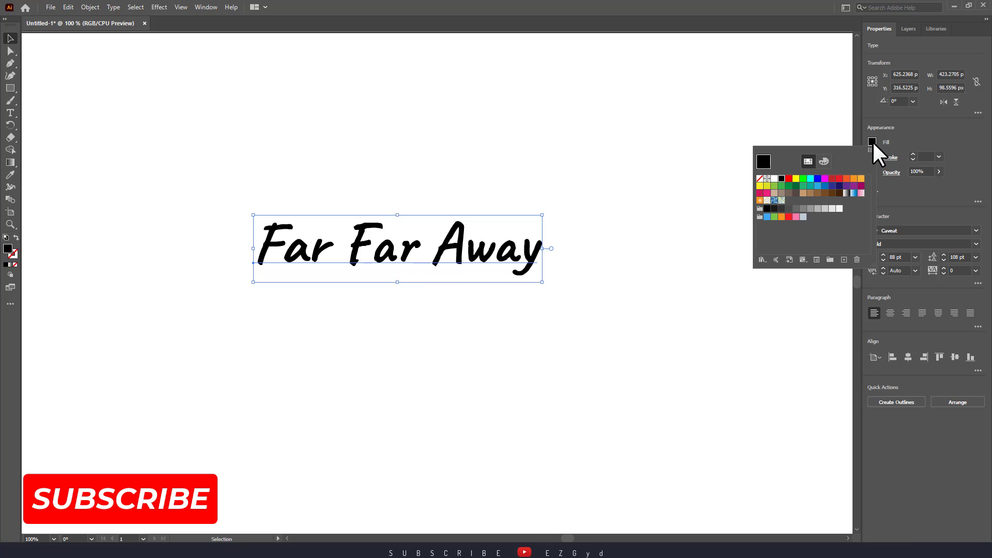
{"action": "left_click", "coordinate": [774, 186]}
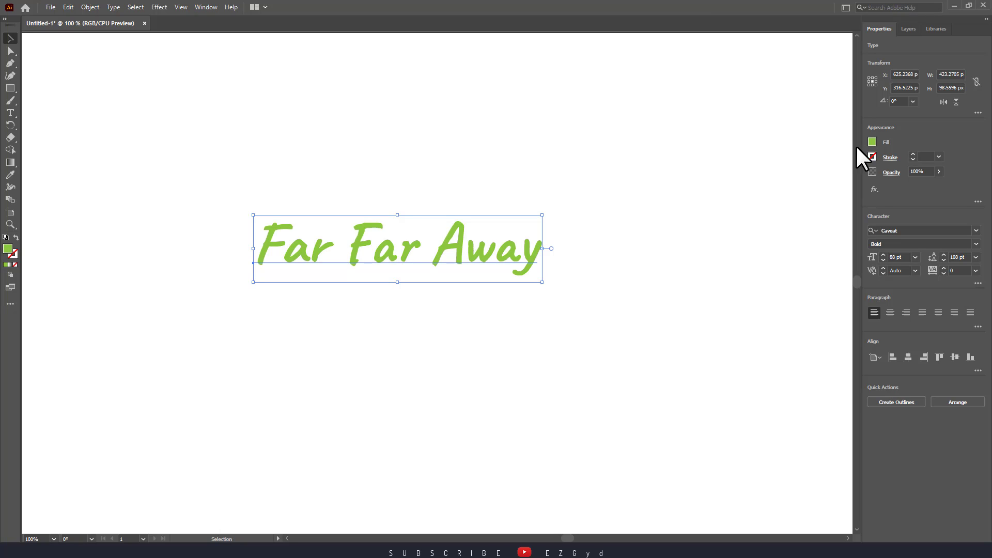
{"action": "left_click", "coordinate": [888, 157]}
{"action": "left_click", "coordinate": [868, 157]}
{"action": "left_click", "coordinate": [869, 157]}
{"action": "left_click", "coordinate": [853, 194]}
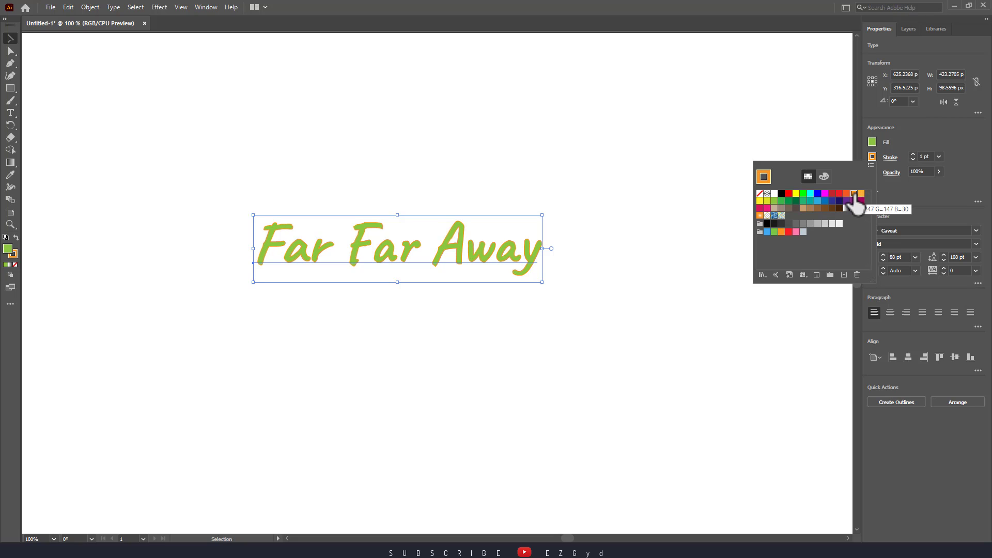
- Set the text's stroke weight to 3 pt and its opacity to 100%
{"action": "left_click", "coordinate": [913, 154]}
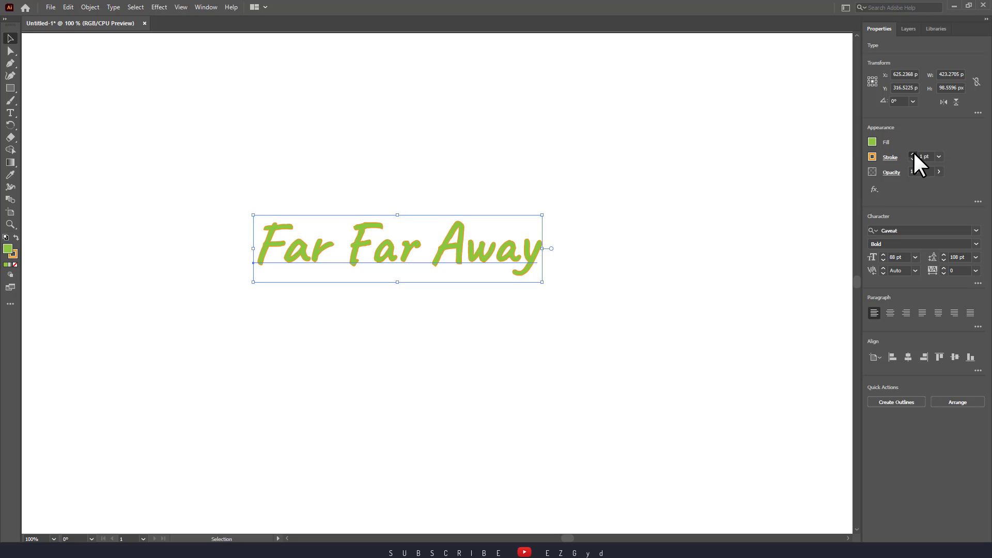
{"action": "left_click", "coordinate": [913, 153]}
{"action": "left_click", "coordinate": [913, 153]}
{"action": "left_click", "coordinate": [913, 154]}
{"action": "left_click", "coordinate": [913, 153]}
{"action": "left_click", "coordinate": [913, 154]}
{"action": "left_click", "coordinate": [913, 159]}
{"action": "left_click", "coordinate": [913, 159]}
{"action": "left_click", "coordinate": [912, 159]}
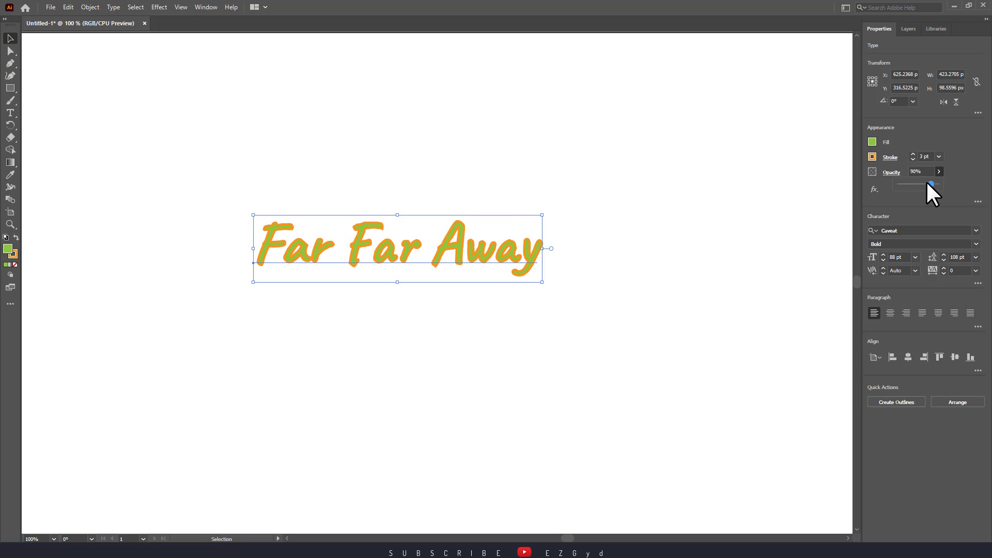
{"action": "mouse_move", "coordinate": [926, 183]}
{"action": "left_mouse_down"}
{"action": "mouse_move", "coordinate": [910, 184]}
{"action": "mouse_move", "coordinate": [936, 184]}
{"action": "left_mouse_up"}
- Set the text's fill to none so only the orange stroke is used, and deselect it
{"action": "left_click", "coordinate": [872, 142]}
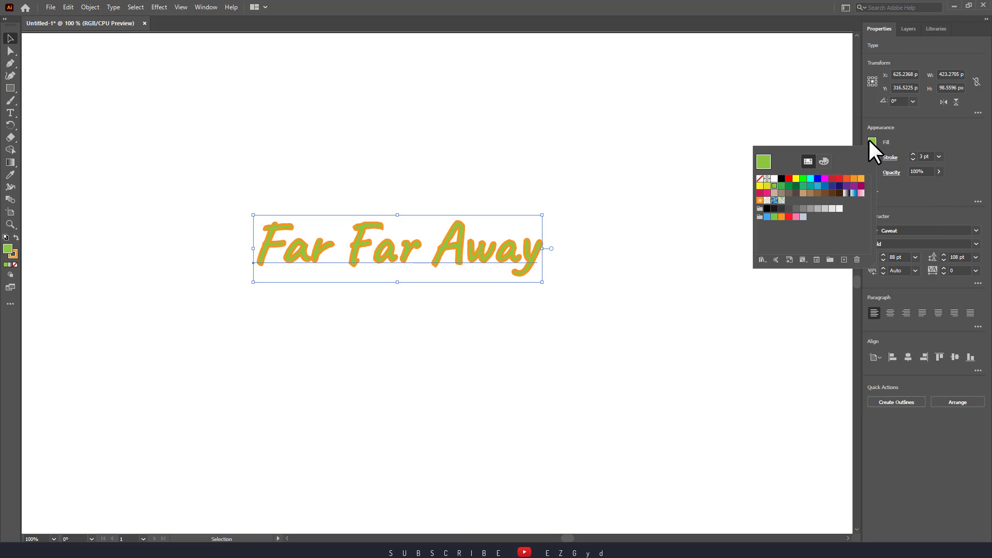
{"action": "left_click", "coordinate": [872, 141]}
{"action": "left_click", "coordinate": [872, 141]}
{"action": "left_click", "coordinate": [760, 178]}
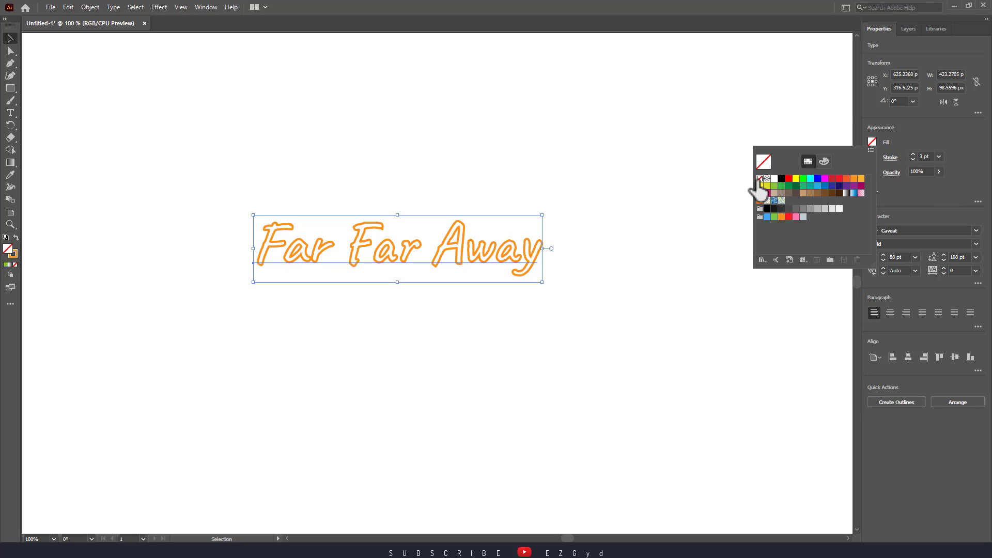
{"action": "left_click", "coordinate": [700, 257]}
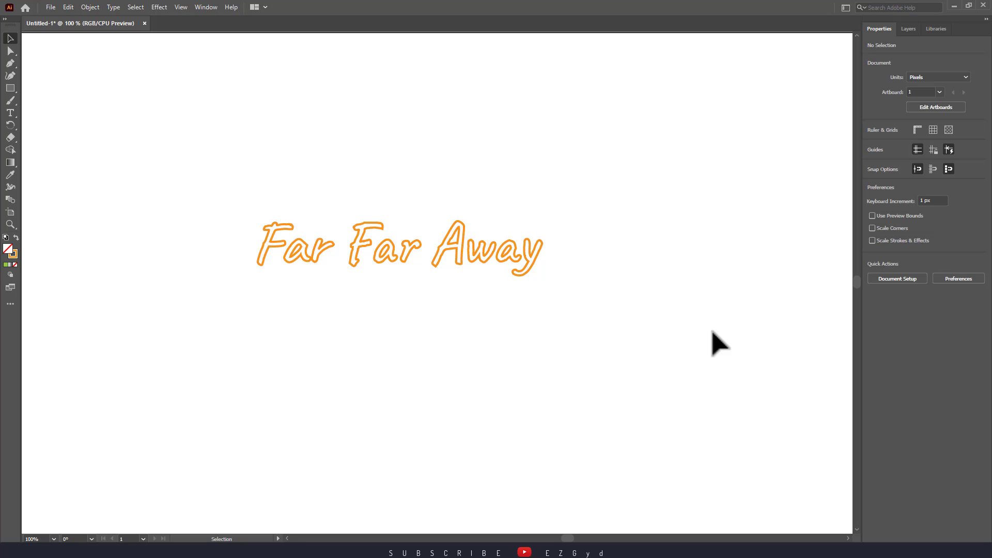
- Select the orange outlined text and look through the recently used fonts
{"action": "left_click", "coordinate": [501, 257]}
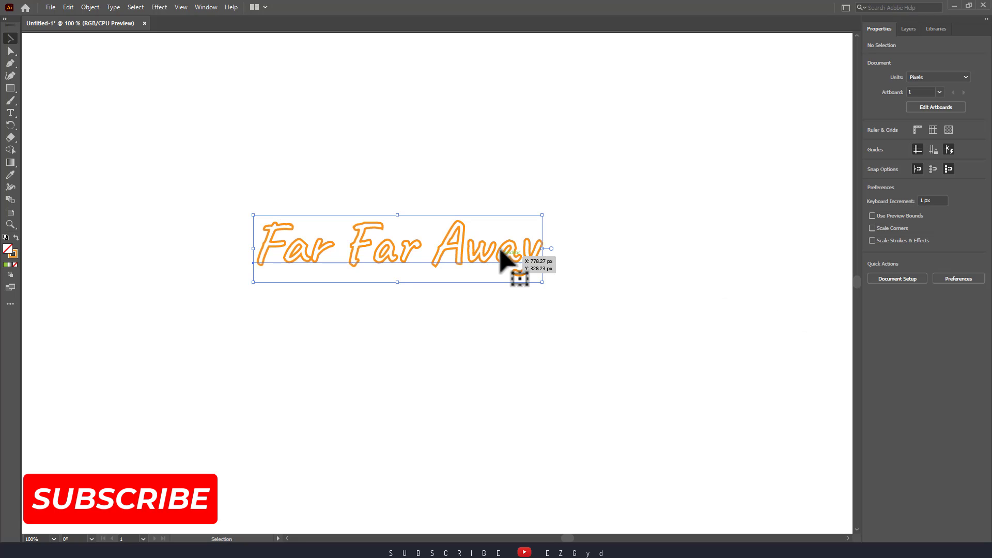
{"action": "left_click", "coordinate": [113, 6]}
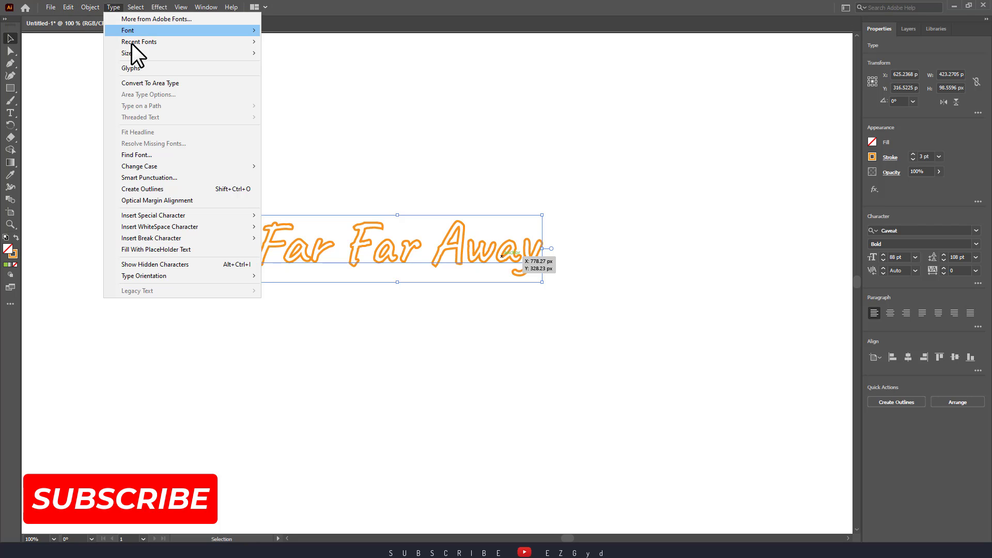
{"action": "mouse_move", "coordinate": [172, 36]}
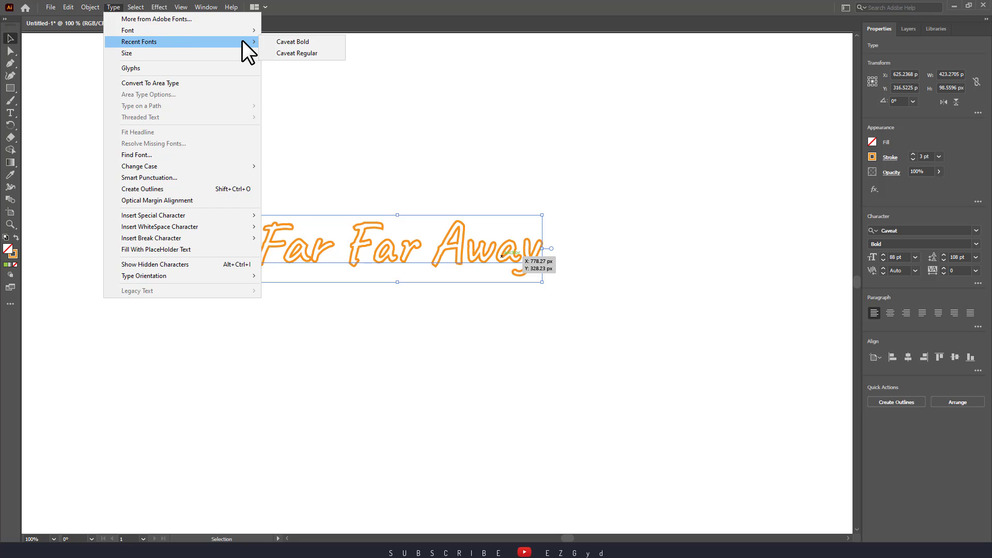
{"action": "left_click", "coordinate": [229, 29]}
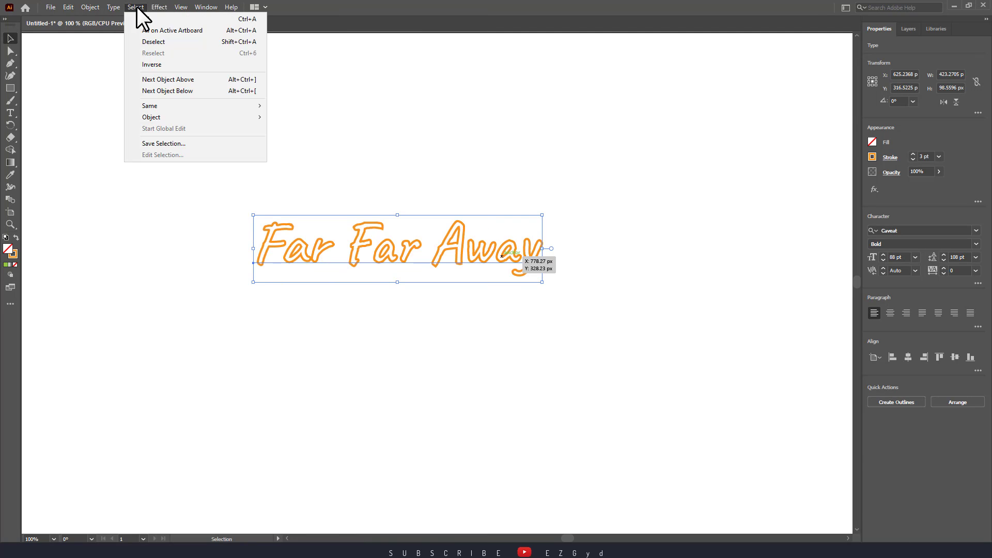
- Set the selected text's size to the 21 pt preset
{"action": "left_click", "coordinate": [114, 7]}
{"action": "left_click", "coordinate": [113, 7]}
{"action": "mouse_move", "coordinate": [150, 53]}
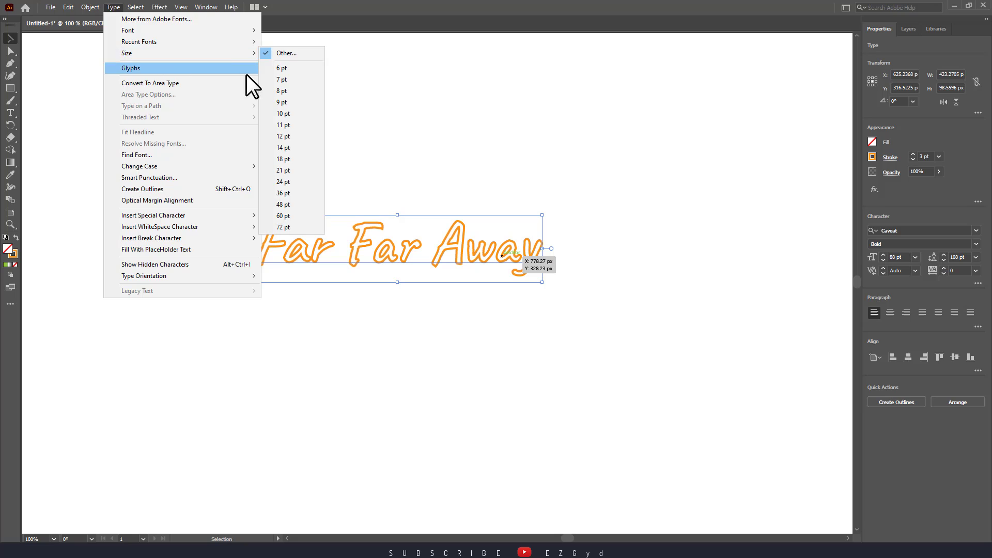
{"action": "left_click", "coordinate": [286, 169]}
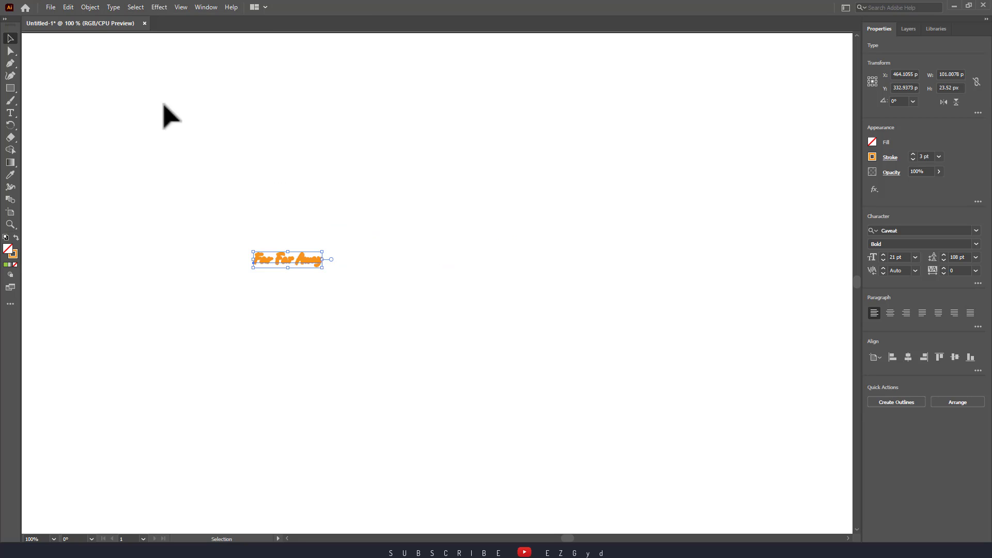
- Set the selected text's size to the 72 pt preset
{"action": "left_click", "coordinate": [110, 7]}
{"action": "mouse_move", "coordinate": [155, 53]}
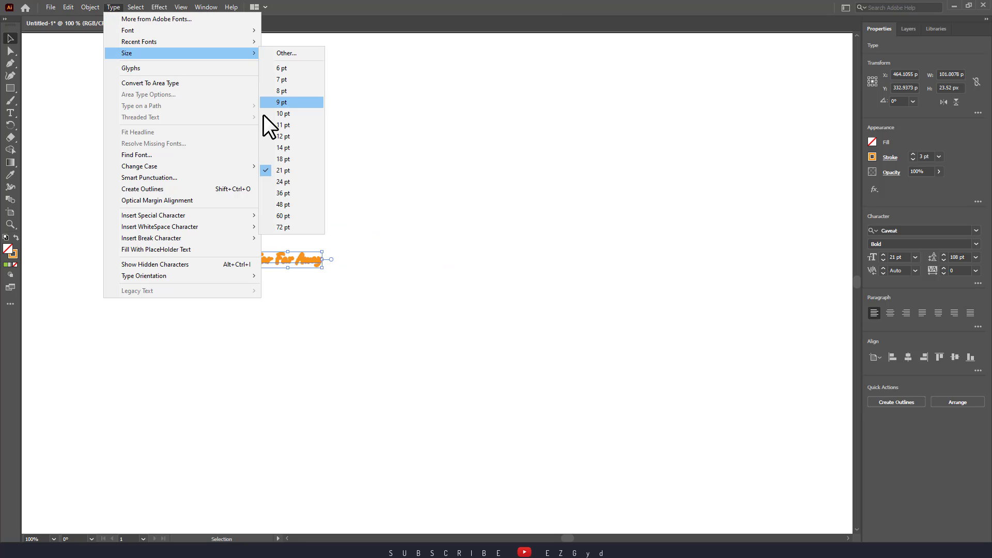
{"action": "left_click", "coordinate": [290, 230]}
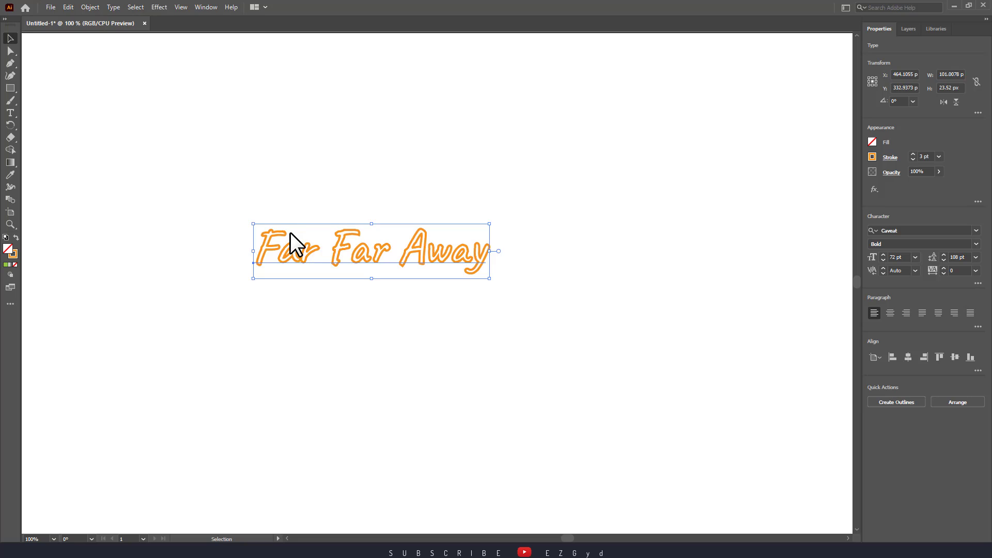
- Change the selected "Far Far Away" text to lowercase
{"action": "left_click", "coordinate": [113, 7]}
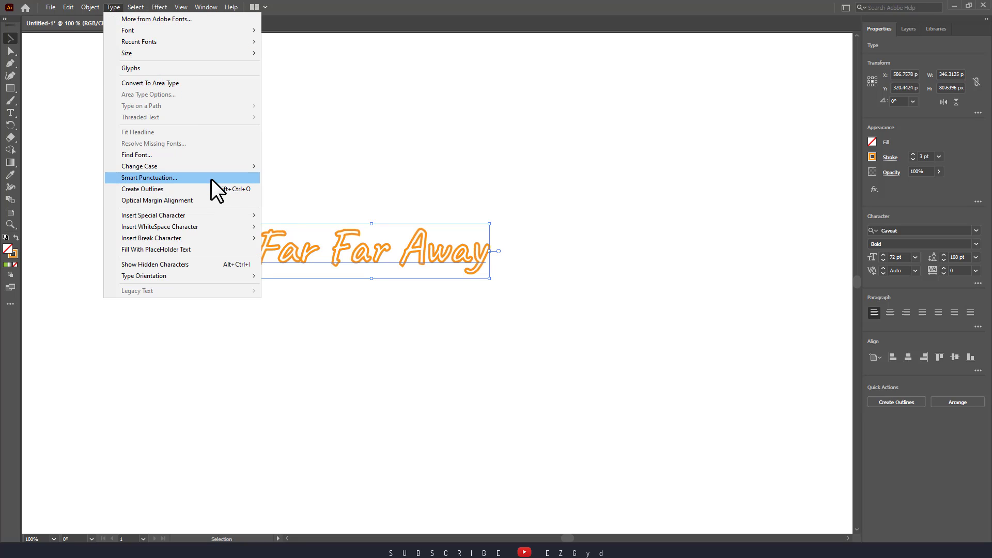
{"action": "mouse_move", "coordinate": [231, 168]}
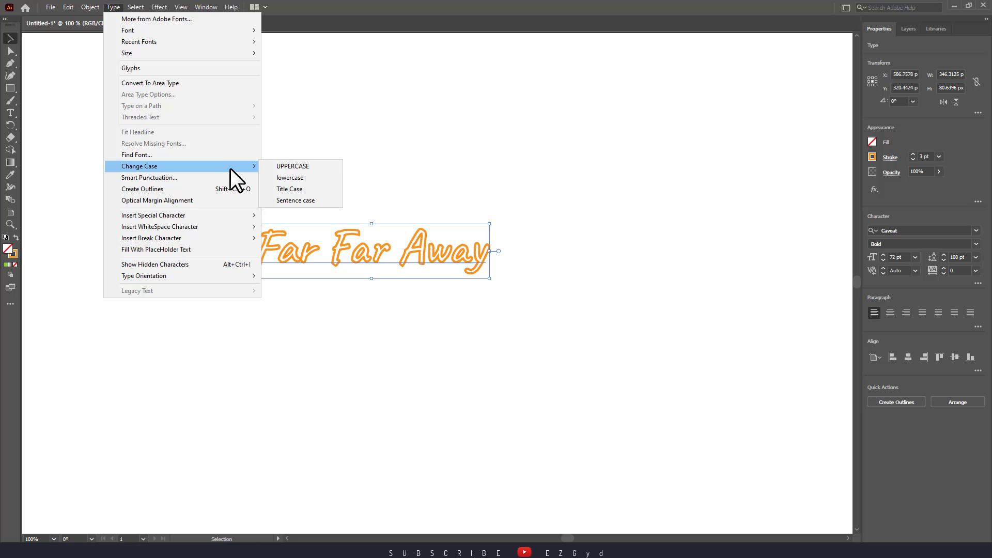
{"action": "left_click", "coordinate": [288, 177]}
- Change the case of the selected text to Title Case
{"action": "left_click", "coordinate": [119, 7]}
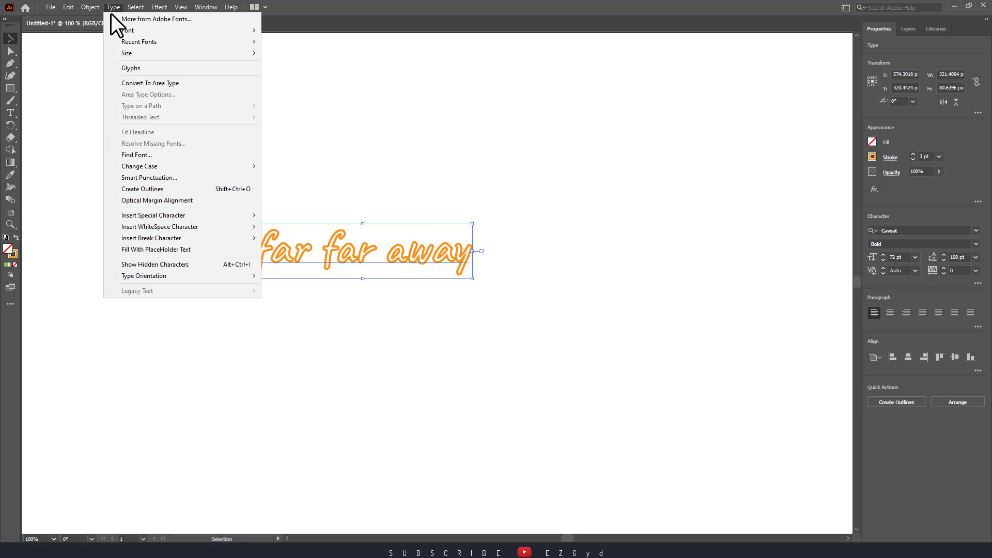
{"action": "mouse_move", "coordinate": [175, 167]}
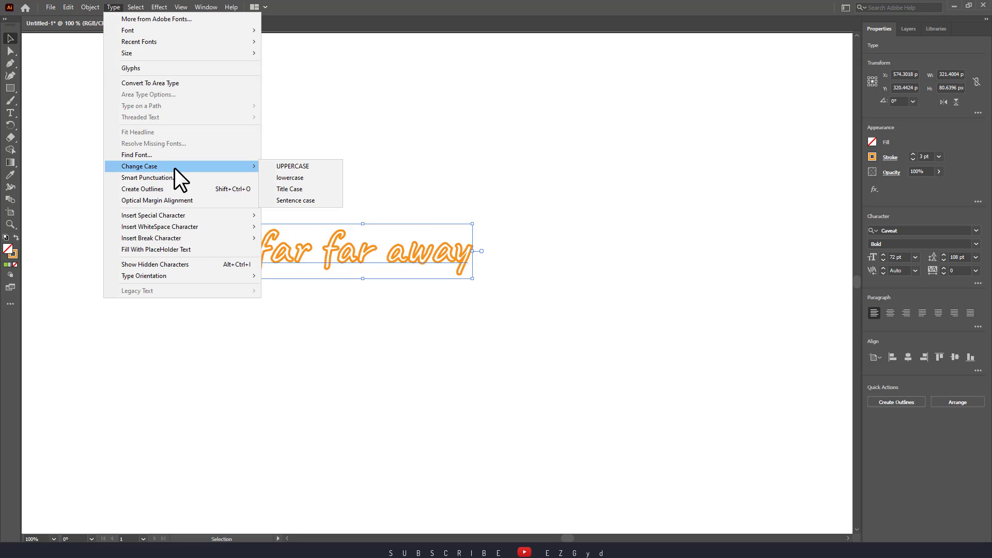
{"action": "left_click", "coordinate": [306, 187]}
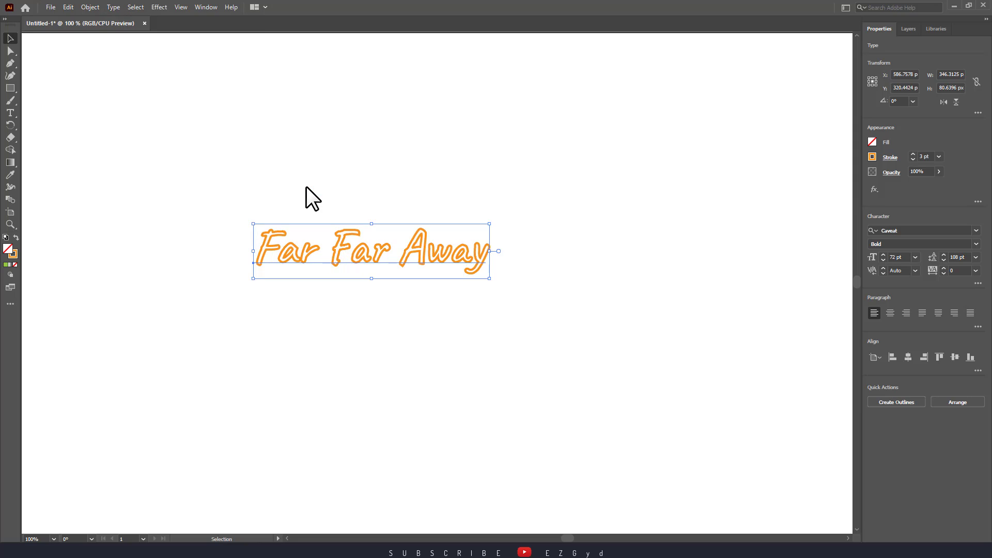
- Examine the options for inserting special and whitespace characters into the "Far Far Away" text
{"action": "left_click", "coordinate": [114, 8]}
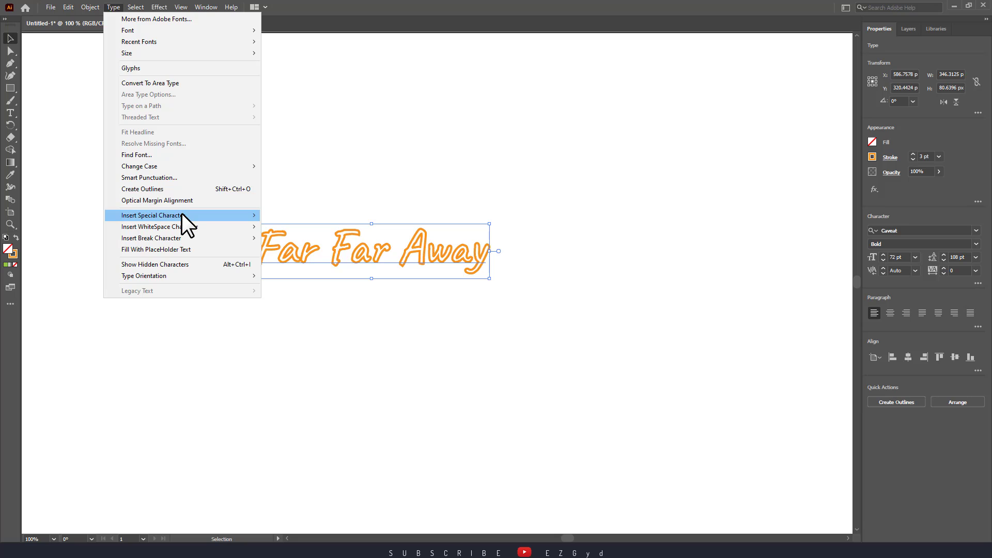
{"action": "mouse_move", "coordinate": [184, 214]}
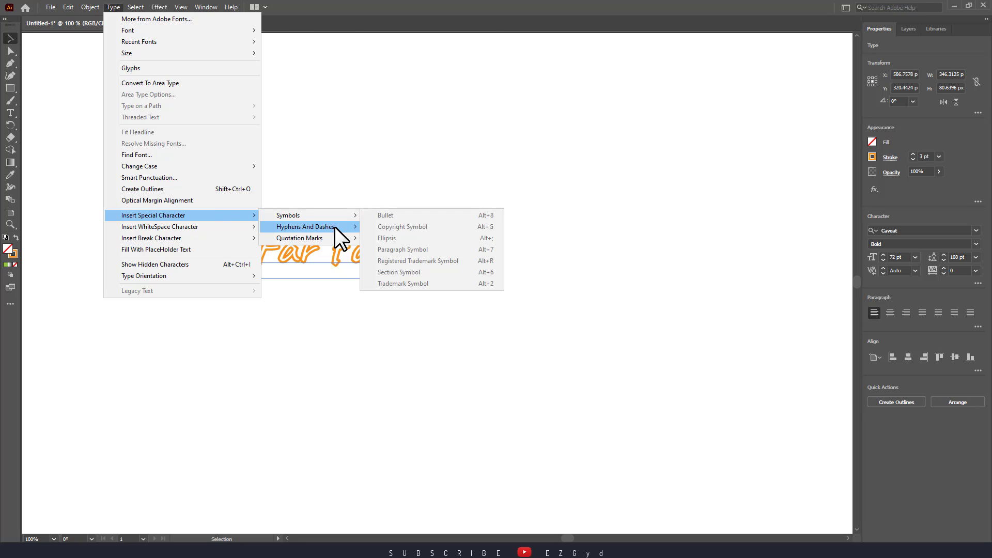
{"action": "left_click", "coordinate": [326, 252]}
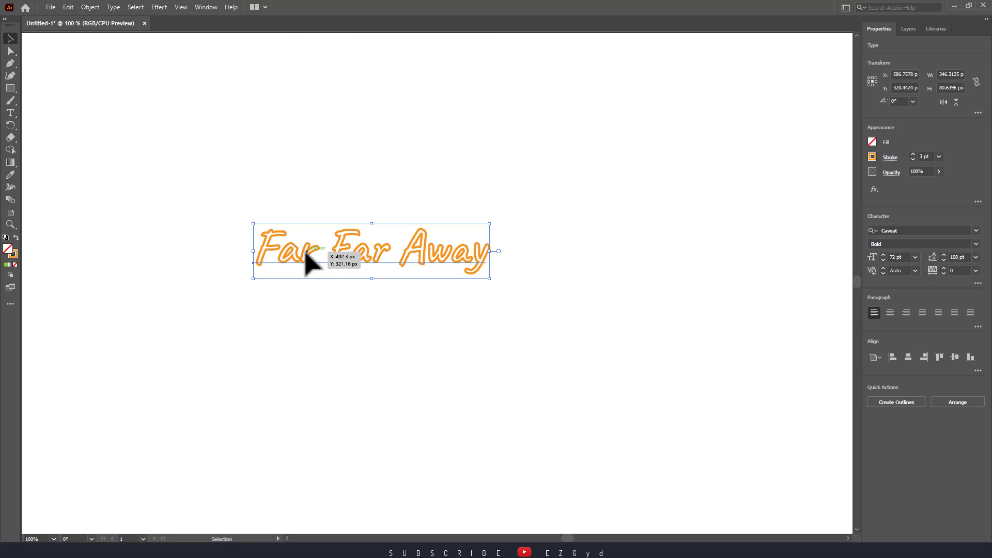
{"action": "double_click", "coordinate": [271, 226]}
{"action": "key", "text": "ctrl+a"}
{"action": "left_click", "coordinate": [274, 237]}
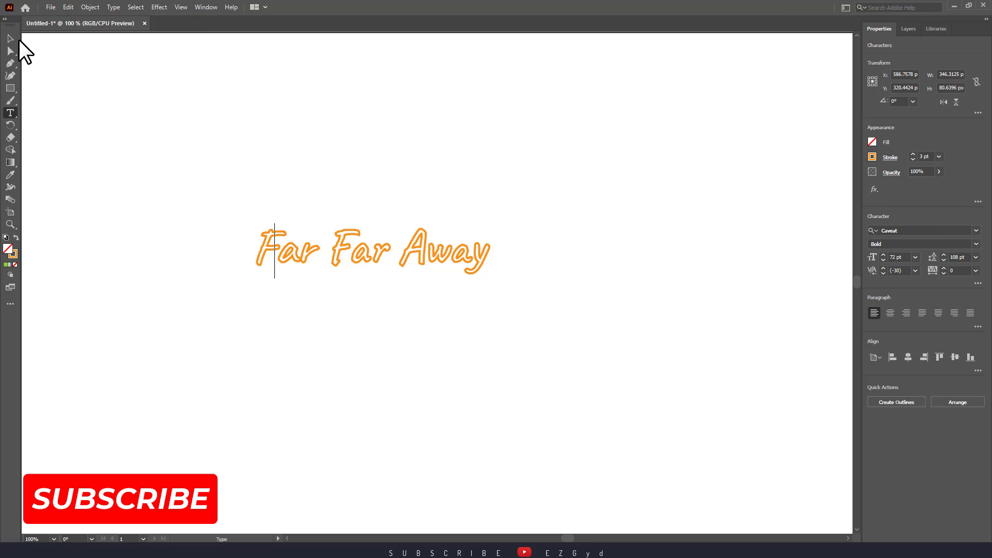
{"action": "left_click", "coordinate": [18, 39]}
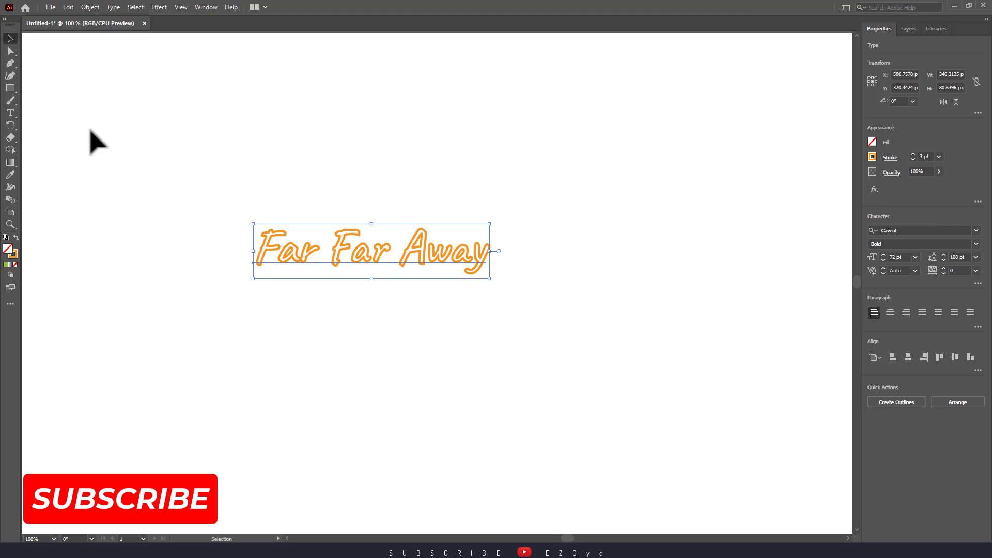
{"action": "left_click", "coordinate": [113, 7]}
{"action": "mouse_move", "coordinate": [193, 215]}
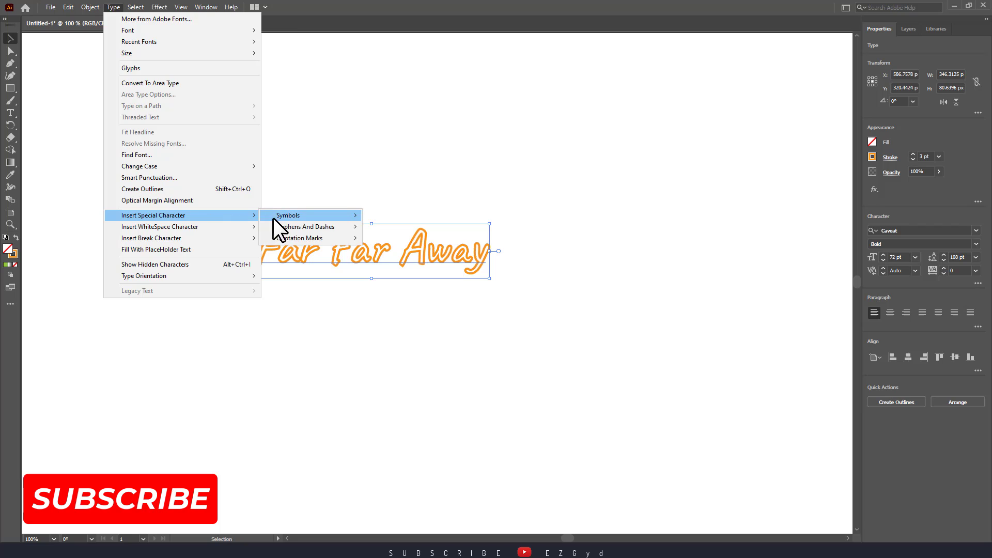
{"action": "mouse_move", "coordinate": [273, 216]}
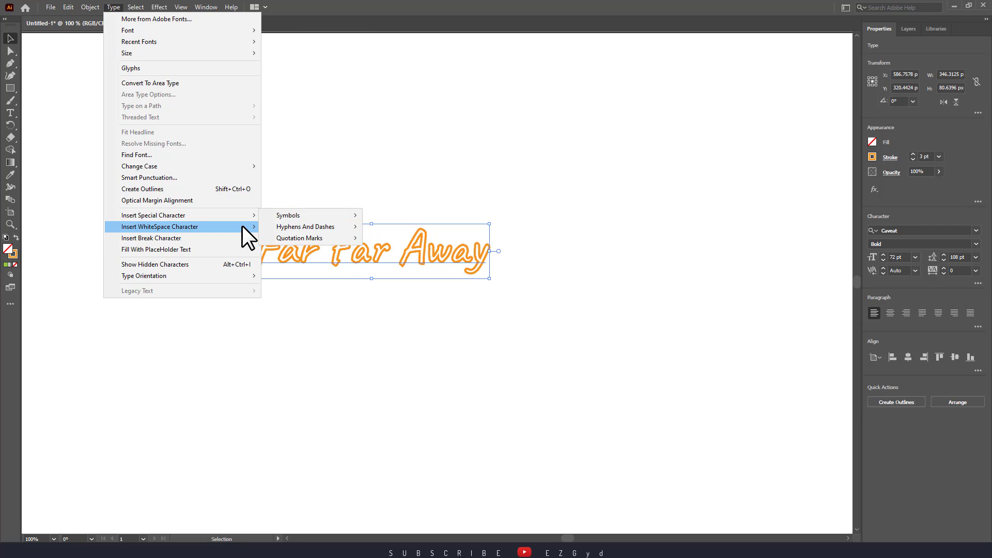
{"action": "mouse_move", "coordinate": [242, 227]}
{"action": "left_click", "coordinate": [316, 267]}
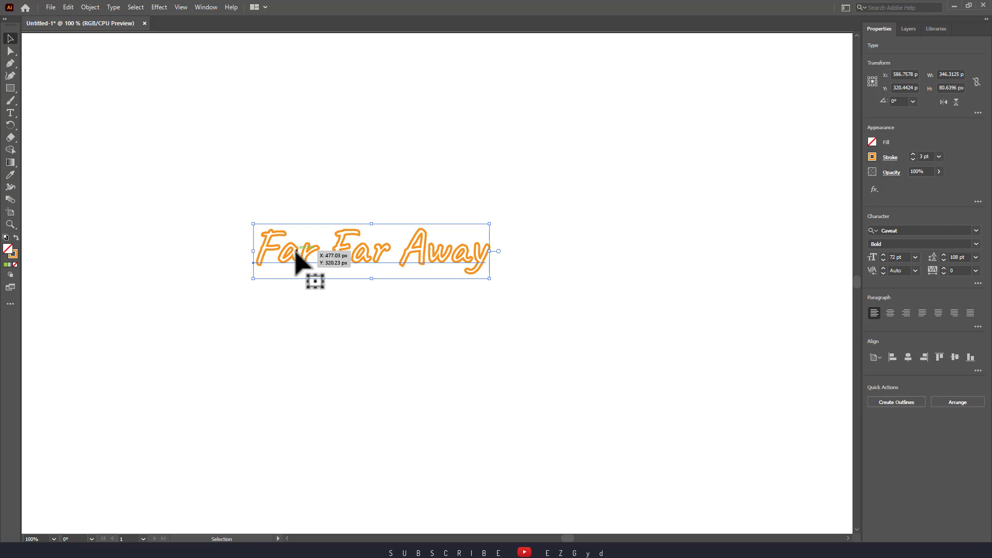
- Apply a horizontal Arc warp effect with a bend of about 30% to the orange text and deselect it
{"action": "left_click", "coordinate": [159, 8]}
{"action": "mouse_move", "coordinate": [187, 66]}
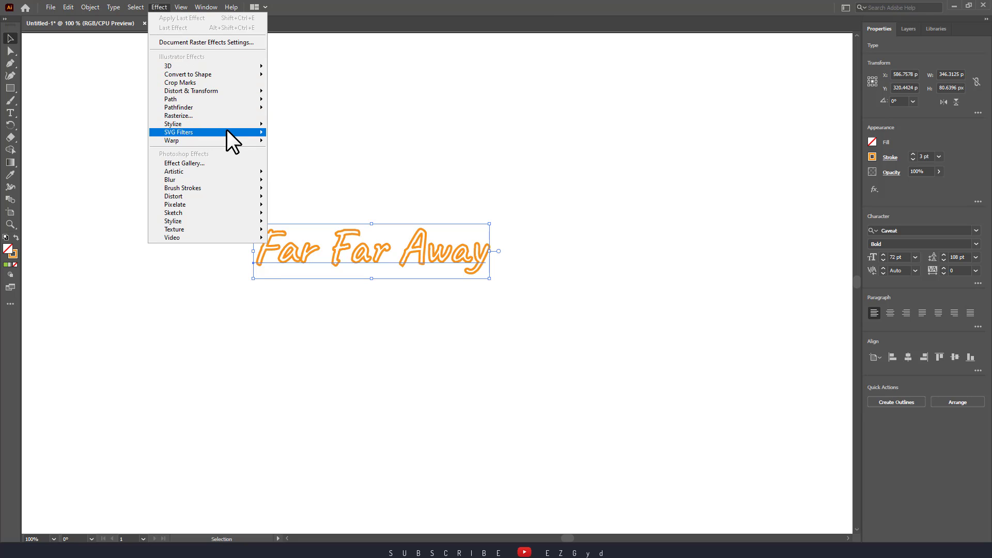
{"action": "mouse_move", "coordinate": [228, 139]}
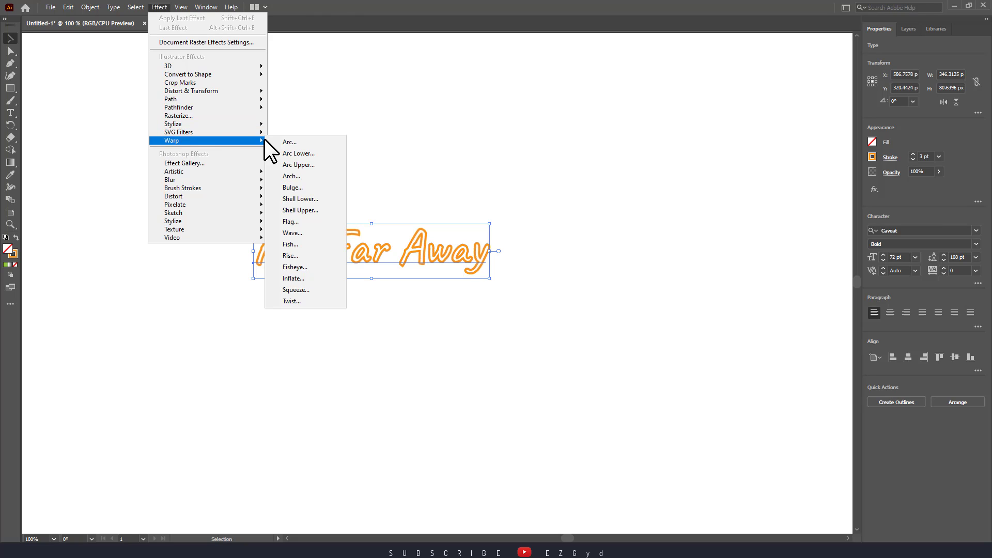
{"action": "left_click", "coordinate": [289, 142]}
{"action": "left_click_drag", "start_coordinate": [529, 200], "coordinate": [704, 155]}
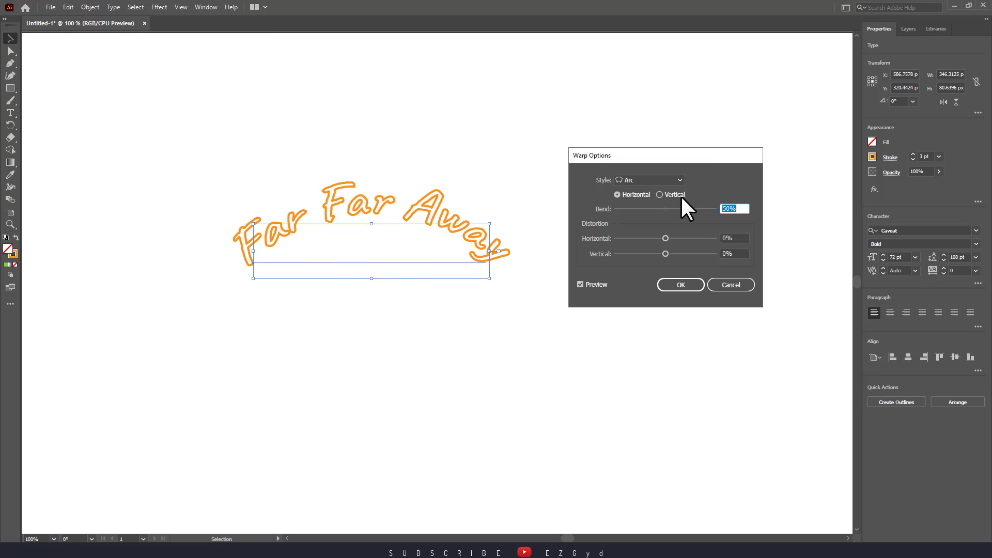
{"action": "left_click", "coordinate": [675, 208]}
{"action": "left_click_drag", "start_coordinate": [678, 208], "coordinate": [681, 208]}
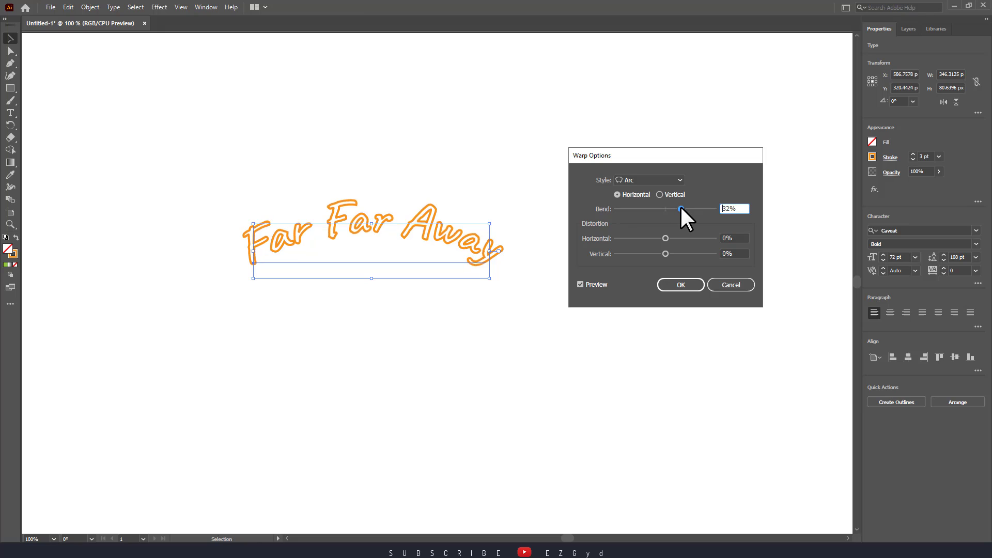
{"action": "left_click", "coordinate": [681, 285]}
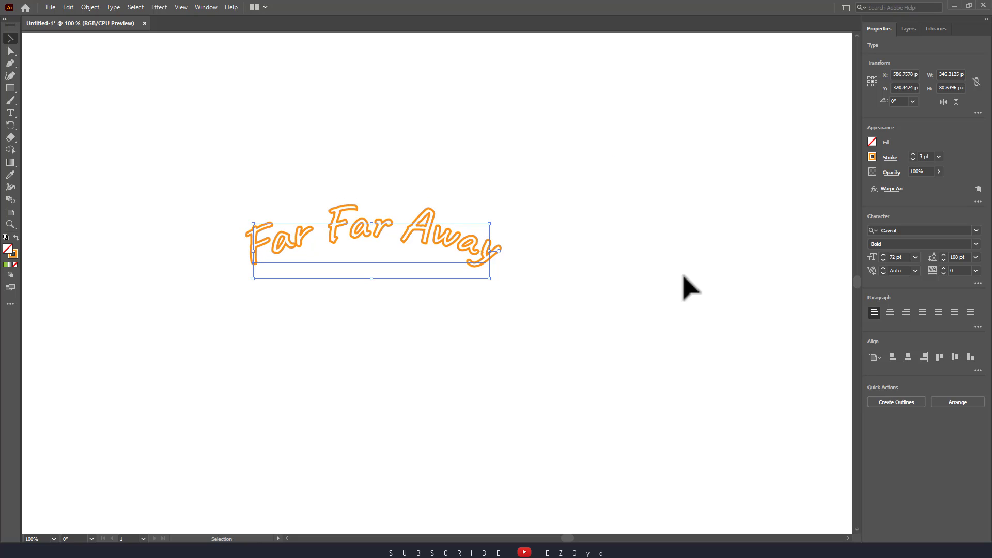
{"action": "left_click", "coordinate": [682, 290]}
- Add a black Drop Shadow to the arched text with Multiply mode, 75% opacity, 7 px X and Y offsets and 5 px blur
{"action": "left_click_drag", "start_coordinate": [538, 284], "coordinate": [413, 145]}
{"action": "left_click", "coordinate": [159, 7]}
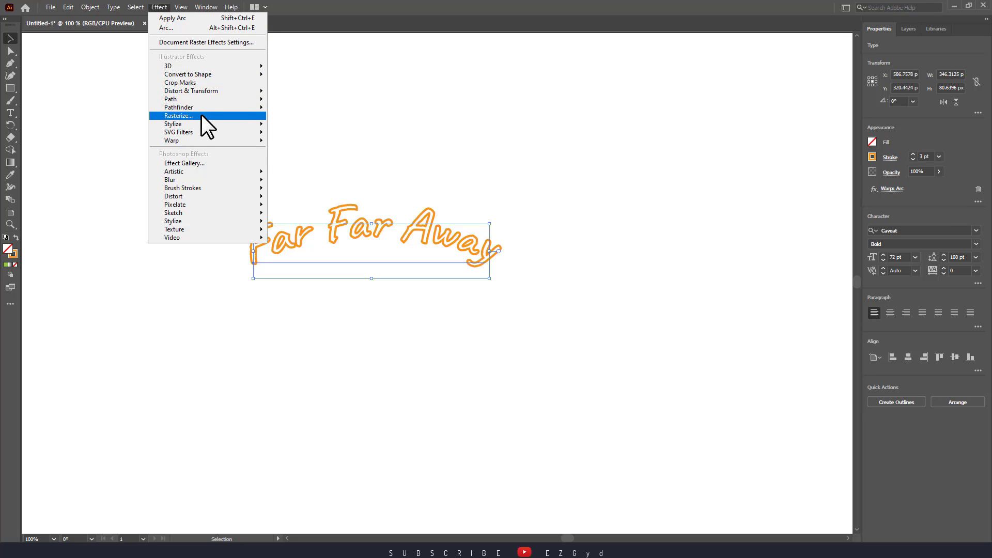
{"action": "mouse_move", "coordinate": [203, 123]}
{"action": "left_click", "coordinate": [281, 125]}
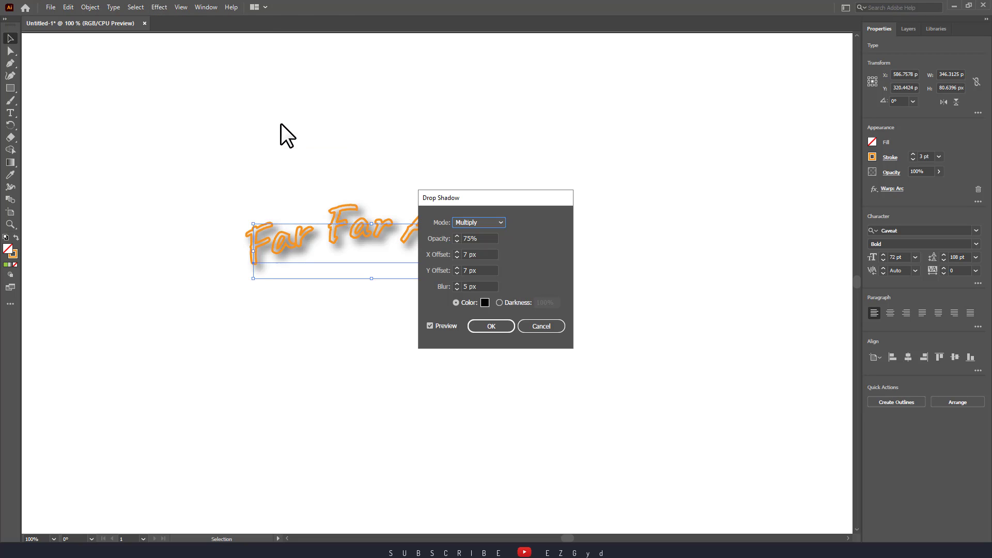
{"action": "left_click_drag", "start_coordinate": [461, 200], "coordinate": [587, 180]}
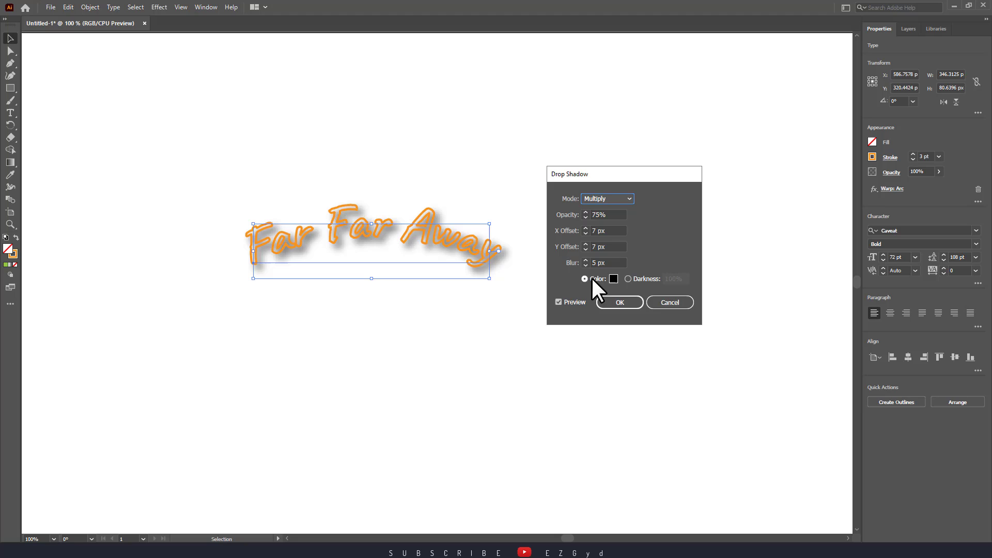
{"action": "left_click", "coordinate": [613, 305]}
{"action": "left_click", "coordinate": [630, 346]}
{"action": "left_click", "coordinate": [439, 233]}
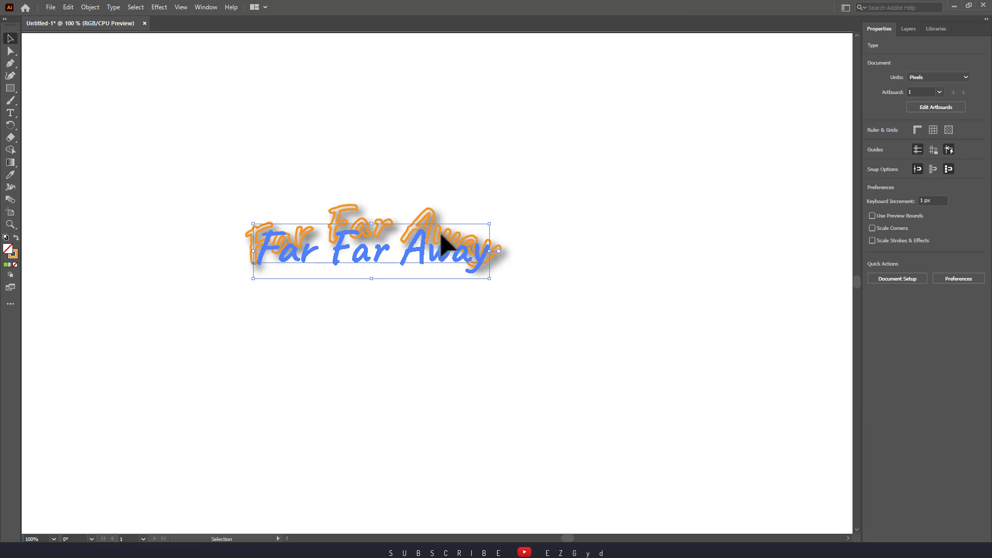
{"action": "left_click", "coordinate": [159, 7]}
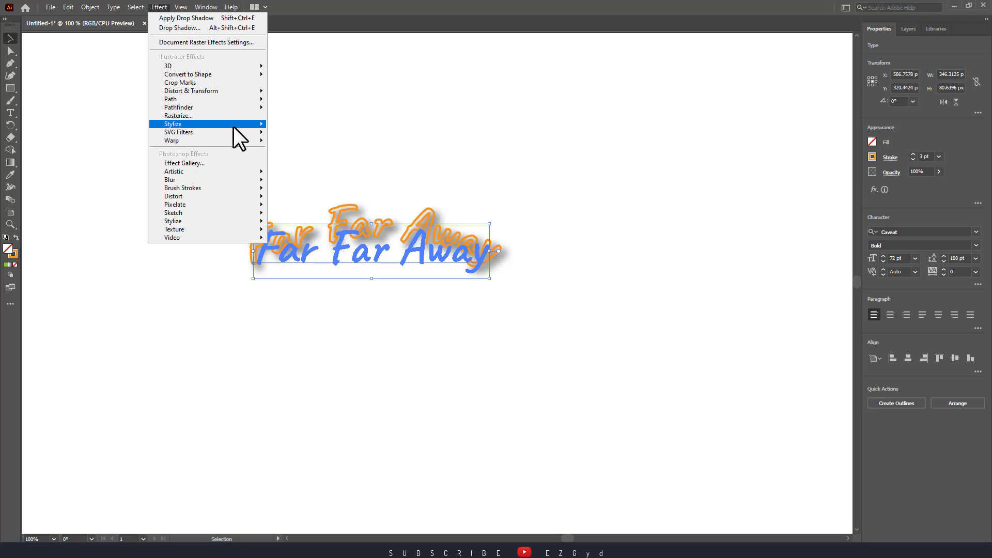
{"action": "mouse_move", "coordinate": [234, 126]}
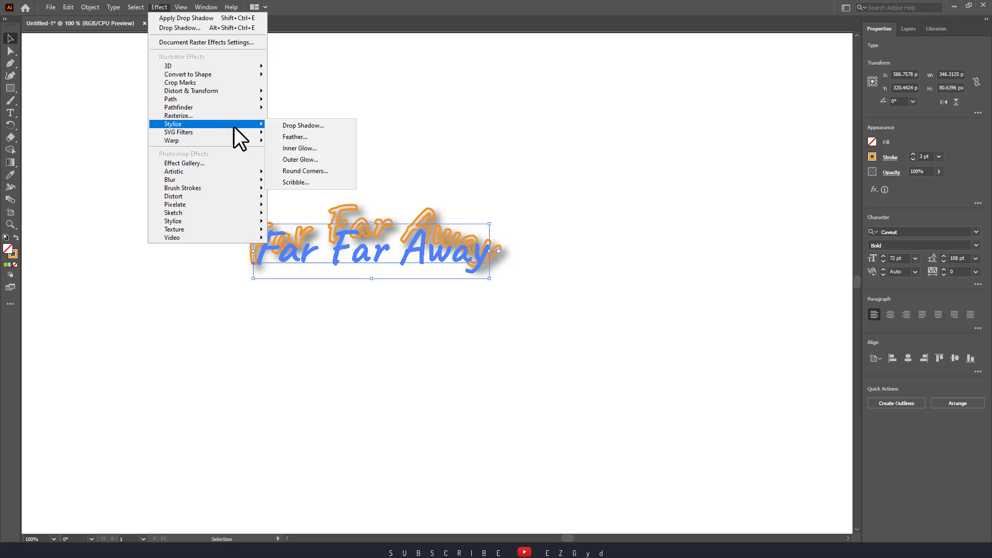
{"action": "left_click", "coordinate": [308, 155]}
{"action": "left_click_drag", "start_coordinate": [474, 220], "coordinate": [619, 202]}
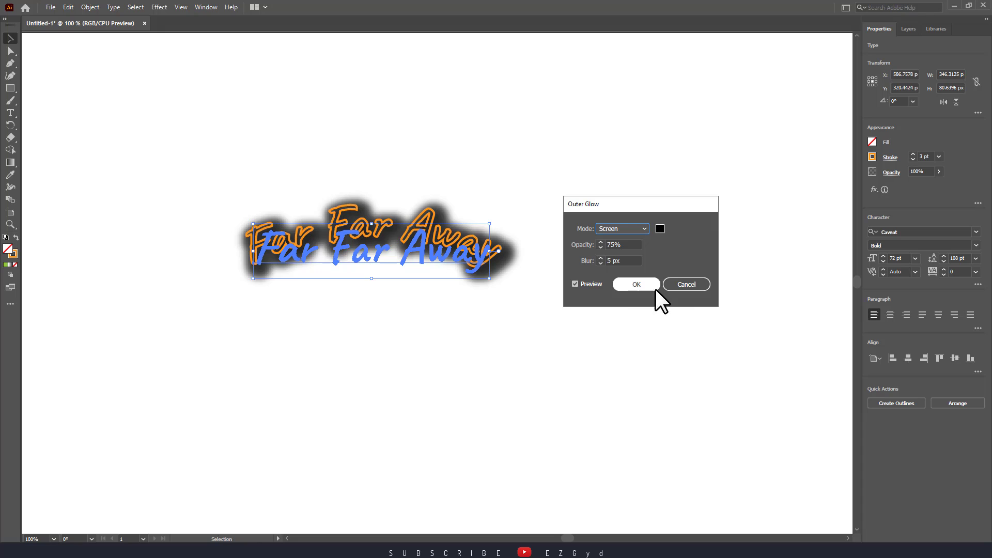
{"action": "left_click", "coordinate": [691, 285]}
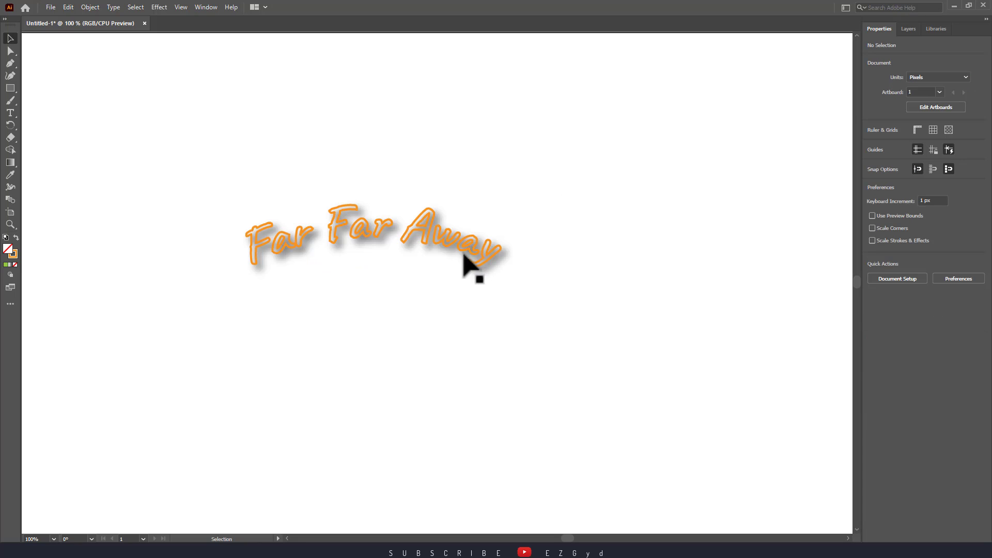
- Move the arched, shadowed text up and to the right to about X 669 px, Y 207 px
{"action": "left_click_drag", "start_coordinate": [454, 261], "coordinate": [486, 258]}
{"action": "left_click", "coordinate": [611, 255]}
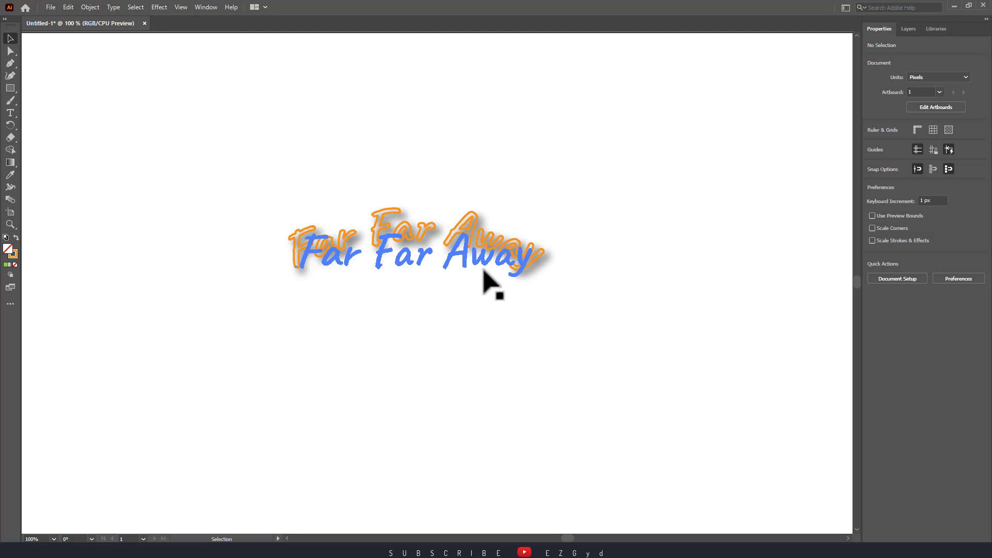
{"action": "left_click_drag", "start_coordinate": [464, 218], "coordinate": [477, 166]}
- Add a new line of text reading "Far Far Away" below the arched orange text
{"action": "left_click", "coordinate": [10, 112]}
{"action": "left_click", "coordinate": [303, 304]}
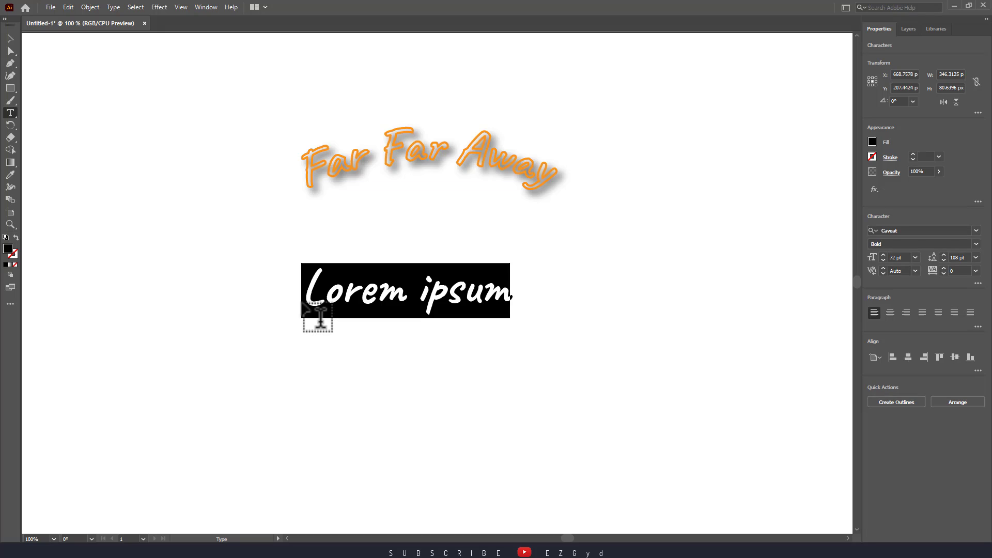
{"action": "type", "text": "Far"}
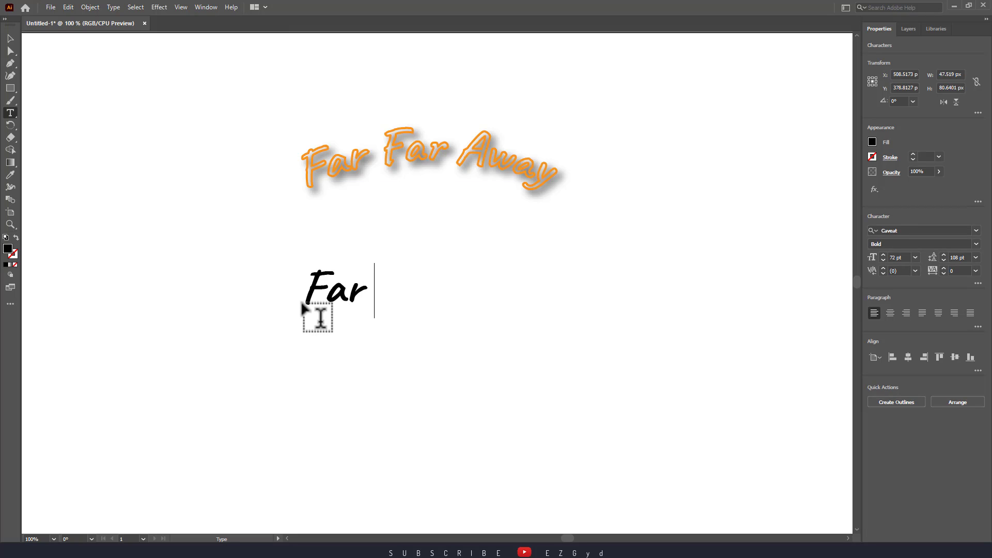
{"action": "type", "text": " Far Away"}
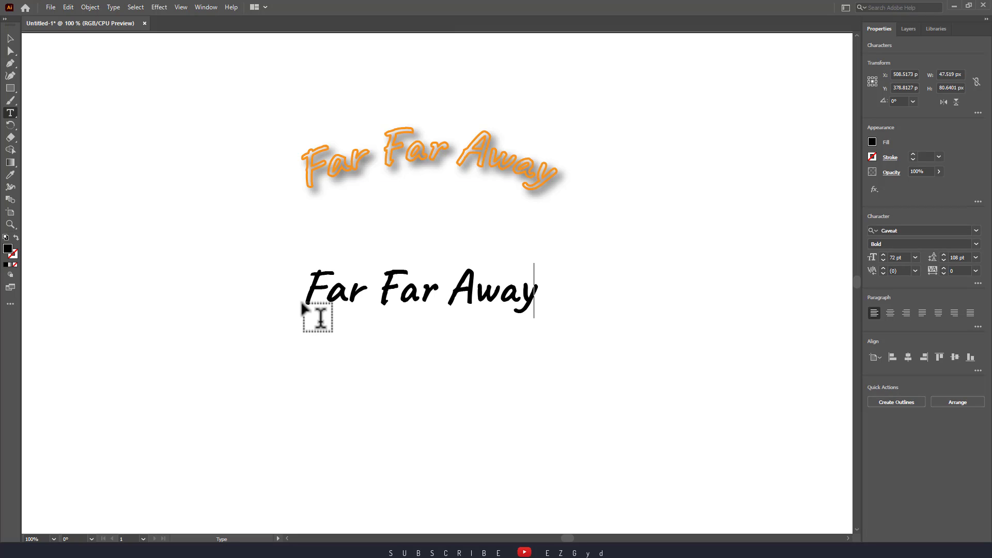
{"action": "left_click", "coordinate": [10, 39]}
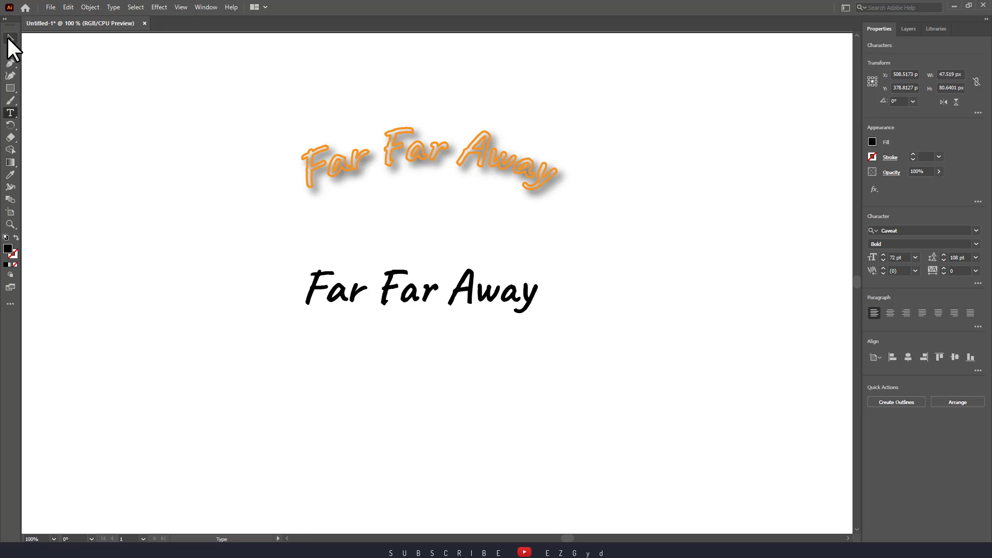
- Convert the black "Far Far Away" text to outlines, ungroup it into separate letters and deselect them
{"action": "right_click", "coordinate": [360, 286]}
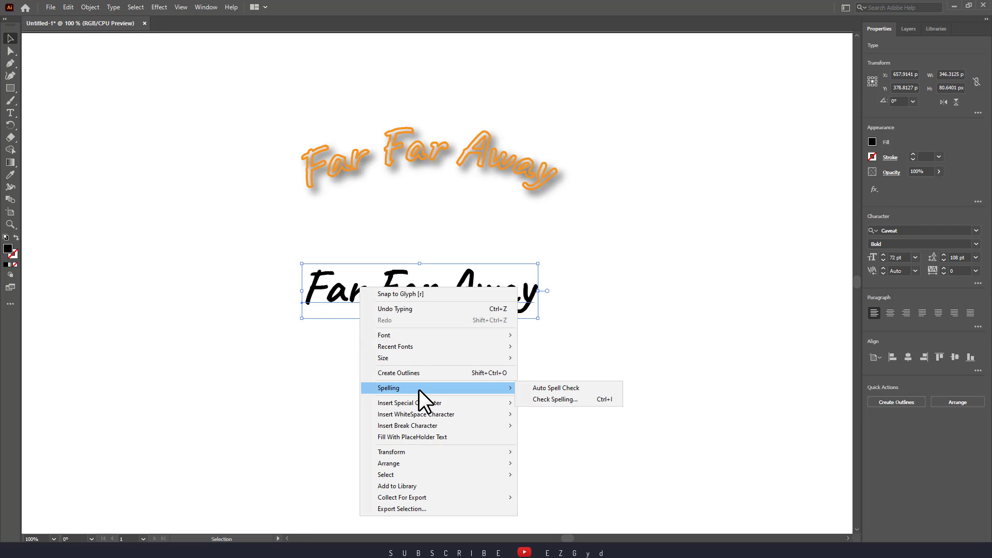
{"action": "left_click", "coordinate": [422, 373]}
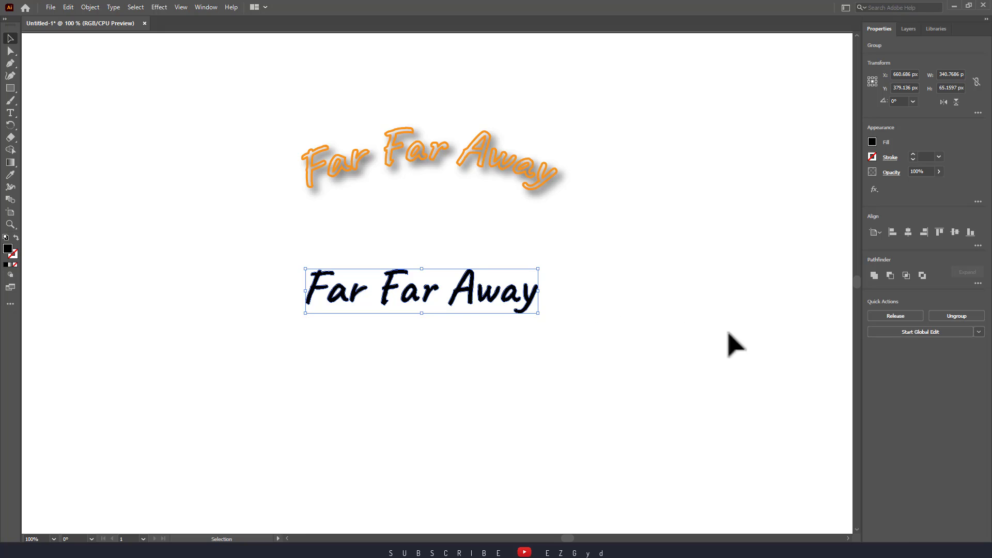
{"action": "left_click", "coordinate": [966, 317]}
{"action": "left_click", "coordinate": [675, 306]}
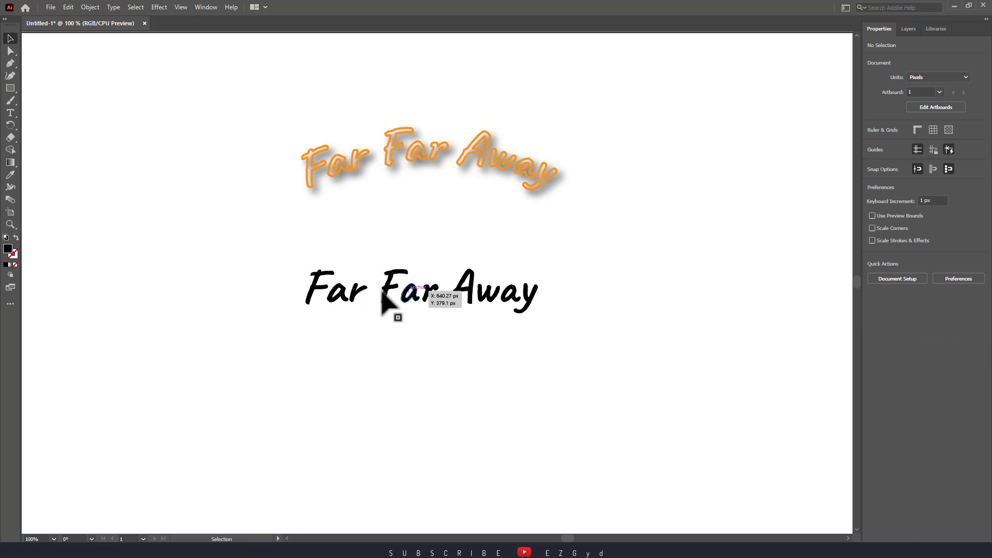
- Recolor the first word "Far" in the lower text, filling the F light green, the a blue and the r orange
{"action": "left_click", "coordinate": [317, 286]}
{"action": "left_click", "coordinate": [872, 142]}
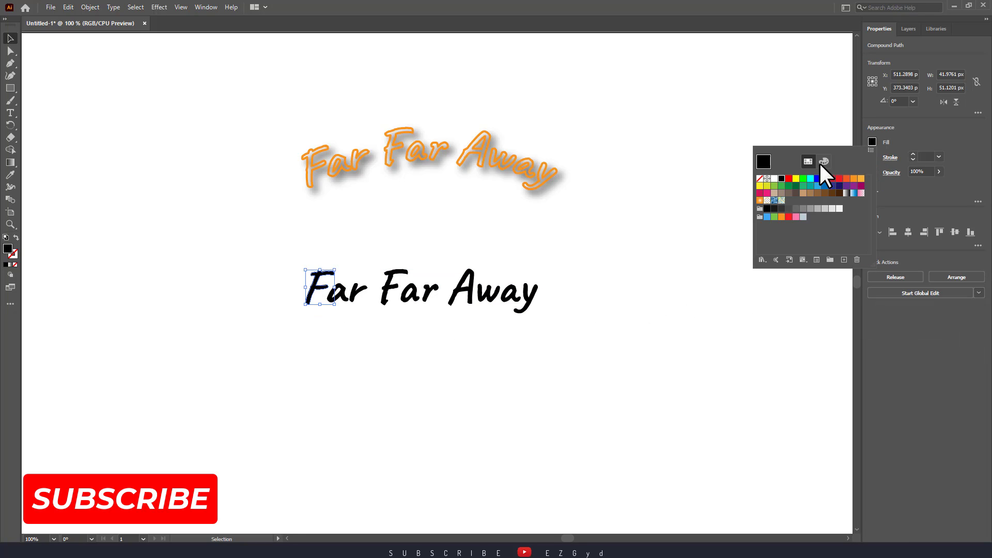
{"action": "left_click", "coordinate": [774, 186]}
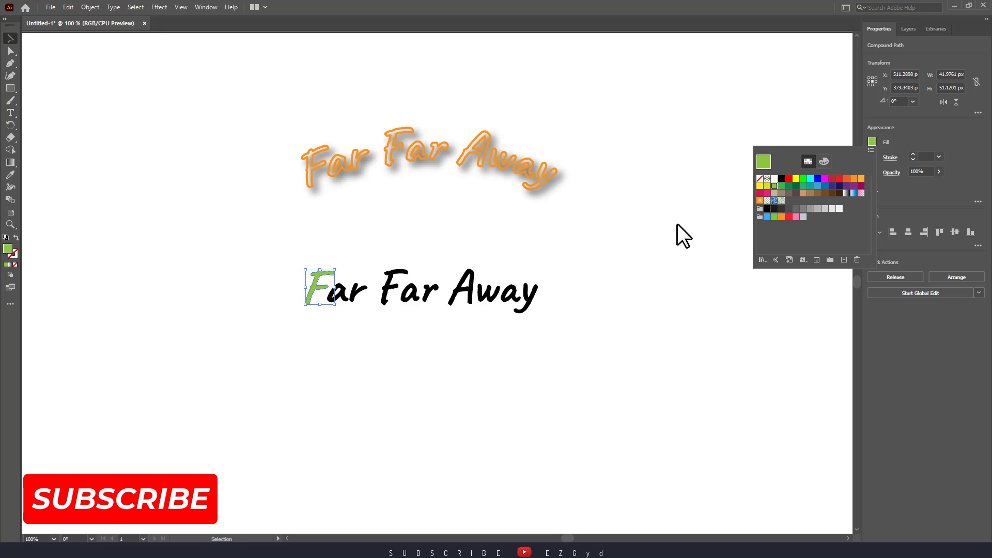
{"action": "left_click", "coordinate": [343, 293]}
{"action": "left_click", "coordinate": [872, 142]}
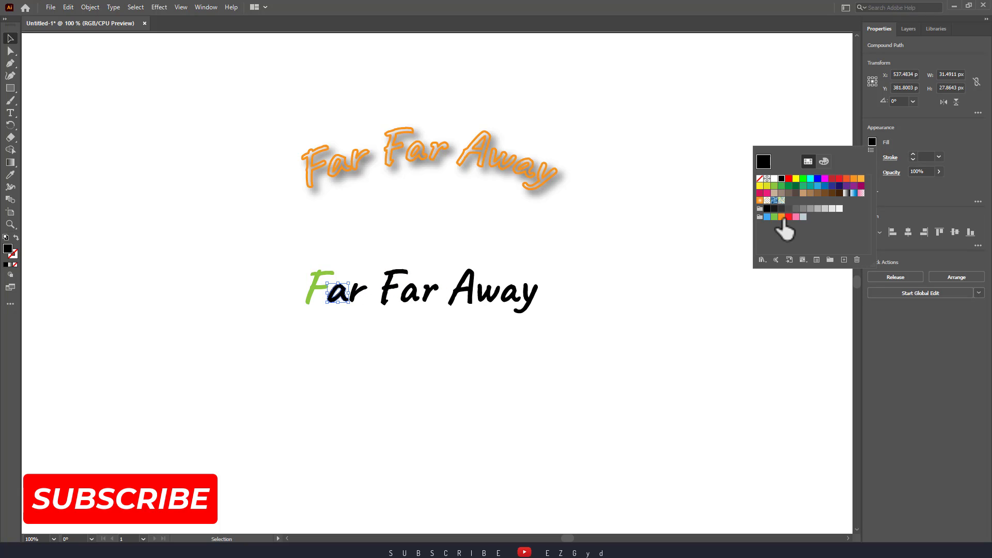
{"action": "left_click", "coordinate": [767, 217]}
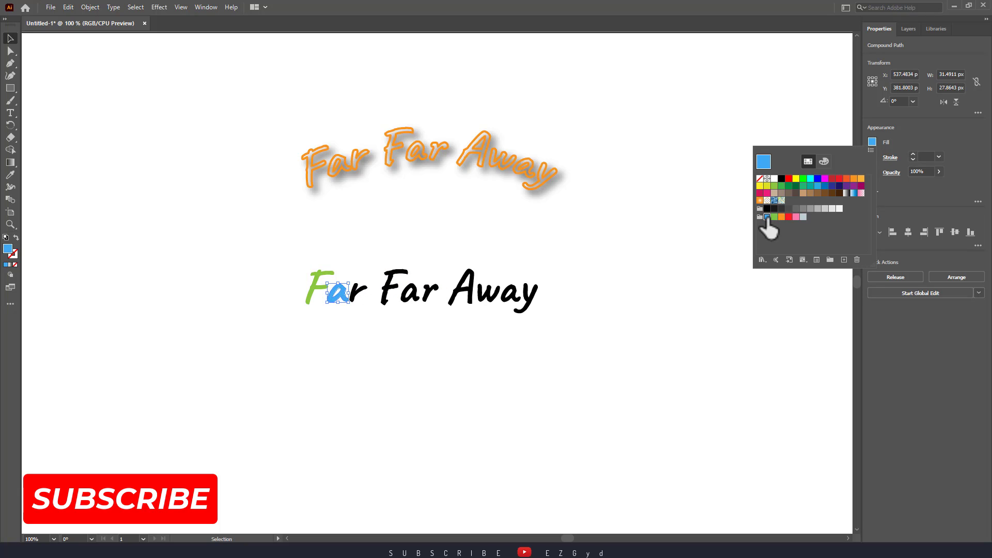
{"action": "left_click", "coordinate": [359, 293]}
{"action": "left_click", "coordinate": [872, 141]}
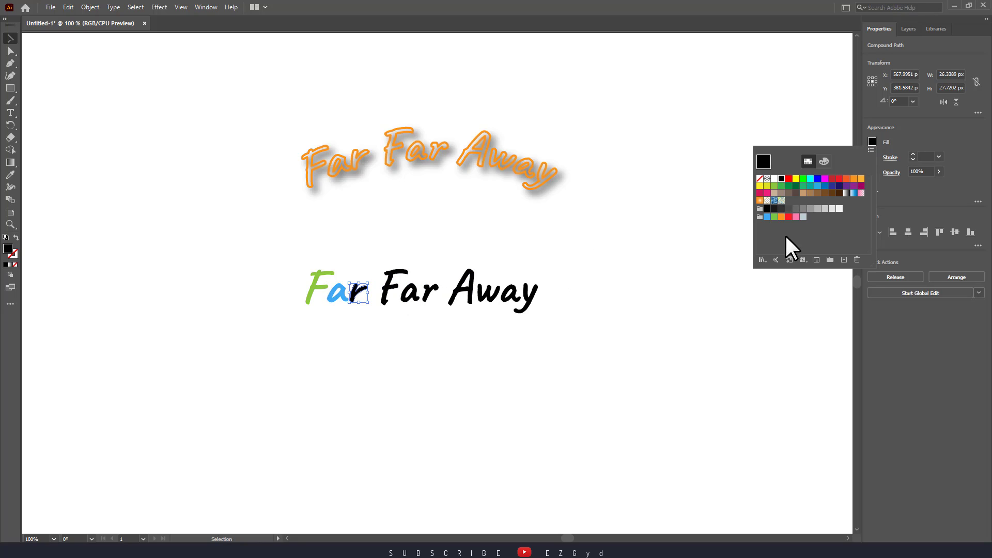
{"action": "left_click", "coordinate": [781, 217]}
- Fill the F of the second "Far" in the lower text with red and its a with pink
{"action": "left_click", "coordinate": [385, 289]}
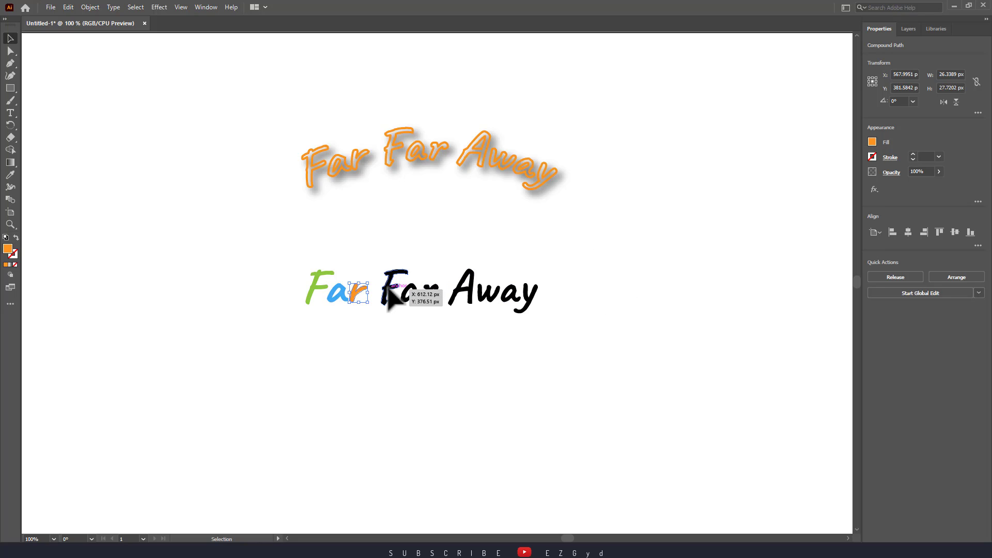
{"action": "left_click", "coordinate": [870, 142]}
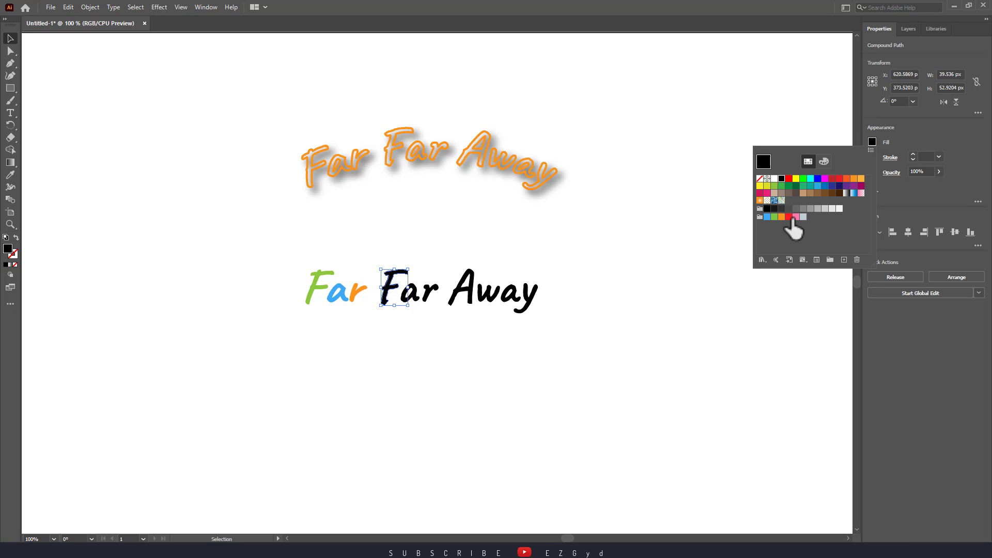
{"action": "left_click", "coordinate": [789, 217]}
{"action": "left_click", "coordinate": [411, 287]}
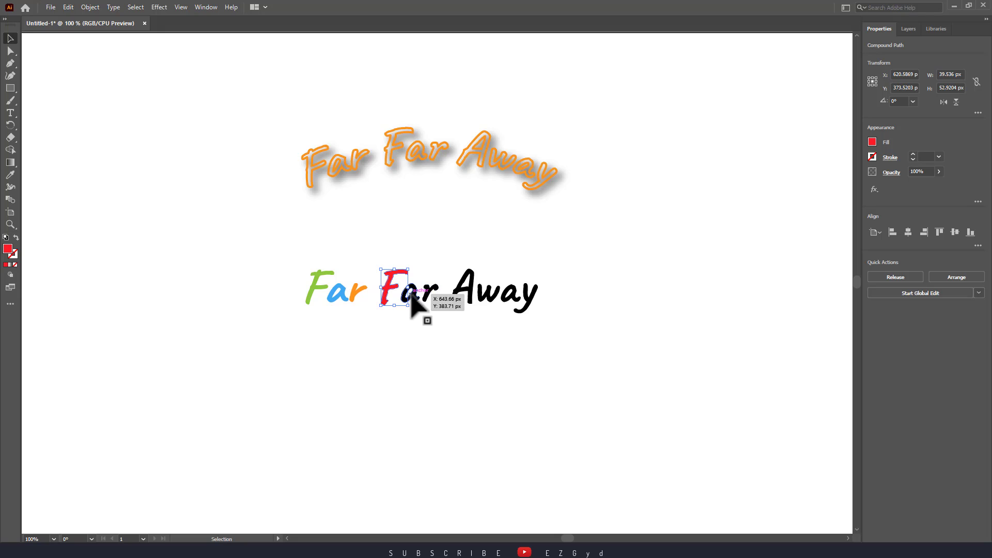
{"action": "left_click", "coordinate": [410, 293]}
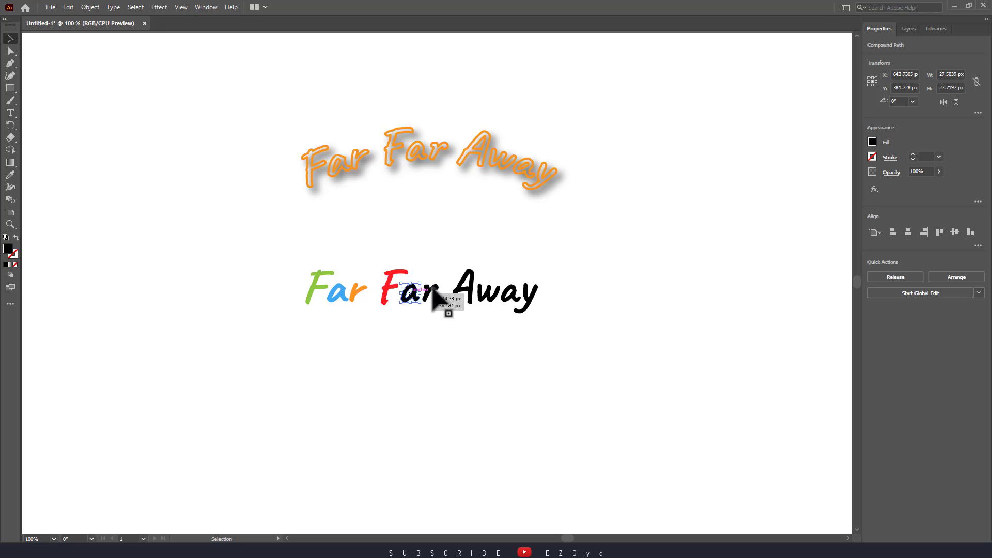
{"action": "left_click", "coordinate": [873, 141]}
{"action": "left_click", "coordinate": [796, 217]}
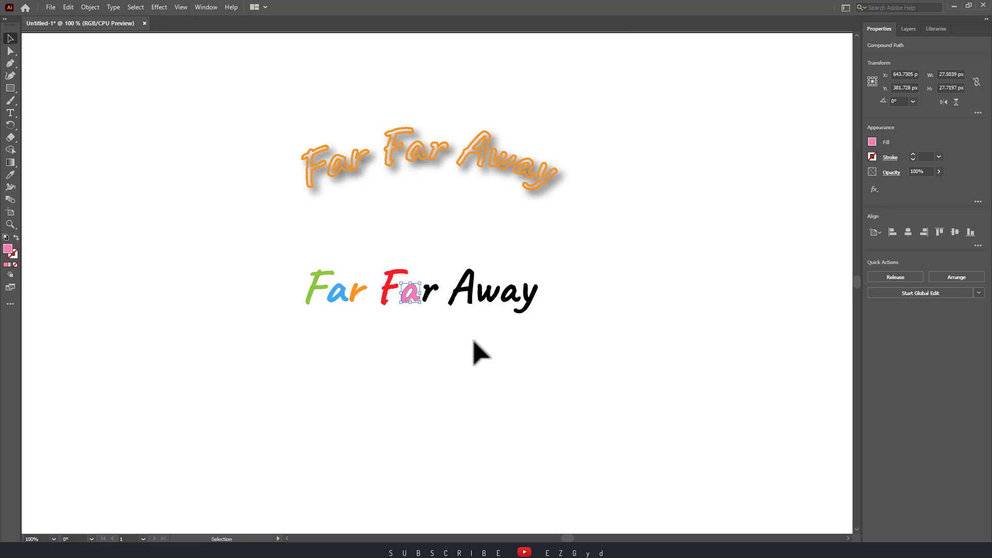
- Fill the r of the second "Far" in the lower text with green and deselect it
{"action": "left_click", "coordinate": [431, 293]}
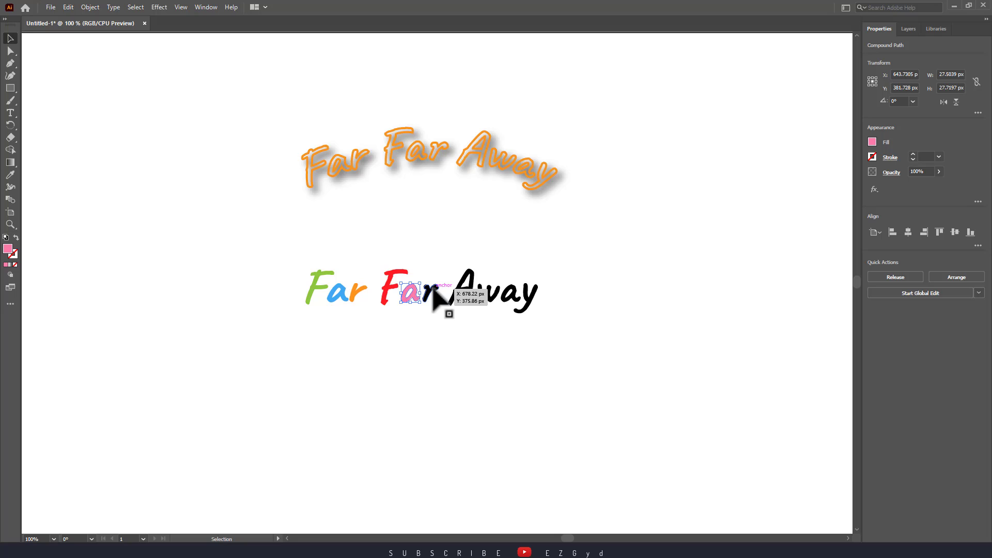
{"action": "left_click", "coordinate": [872, 140]}
{"action": "left_click", "coordinate": [773, 222]}
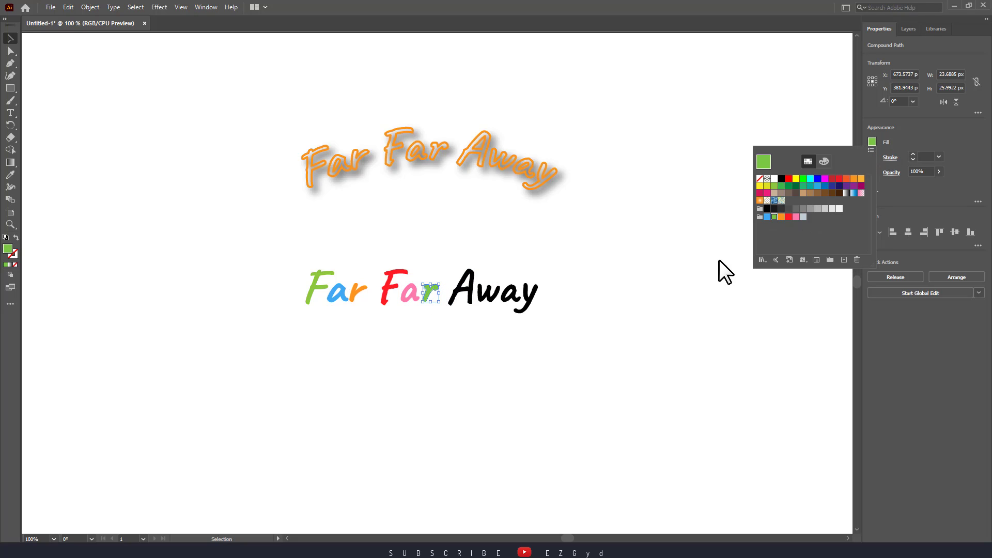
{"action": "left_click", "coordinate": [633, 295]}
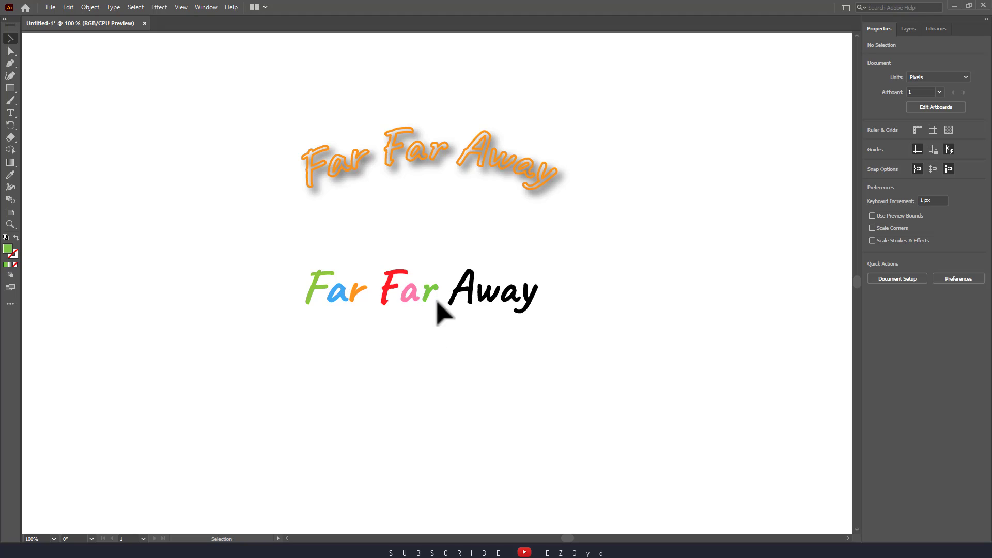
- Fill the capital A of the lower "Away" with orange and the w with light green
{"action": "left_click", "coordinate": [456, 297]}
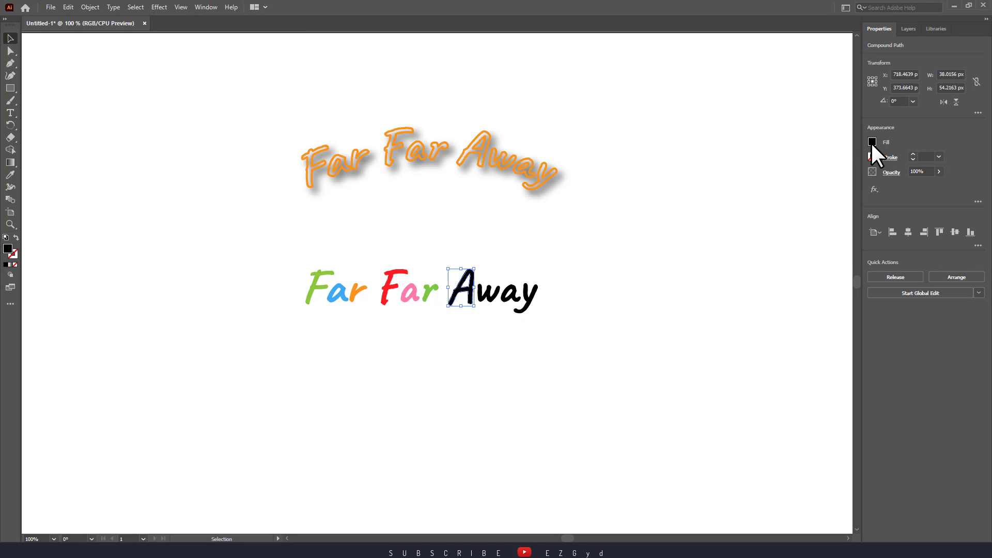
{"action": "left_click", "coordinate": [872, 142]}
{"action": "left_click", "coordinate": [853, 179]}
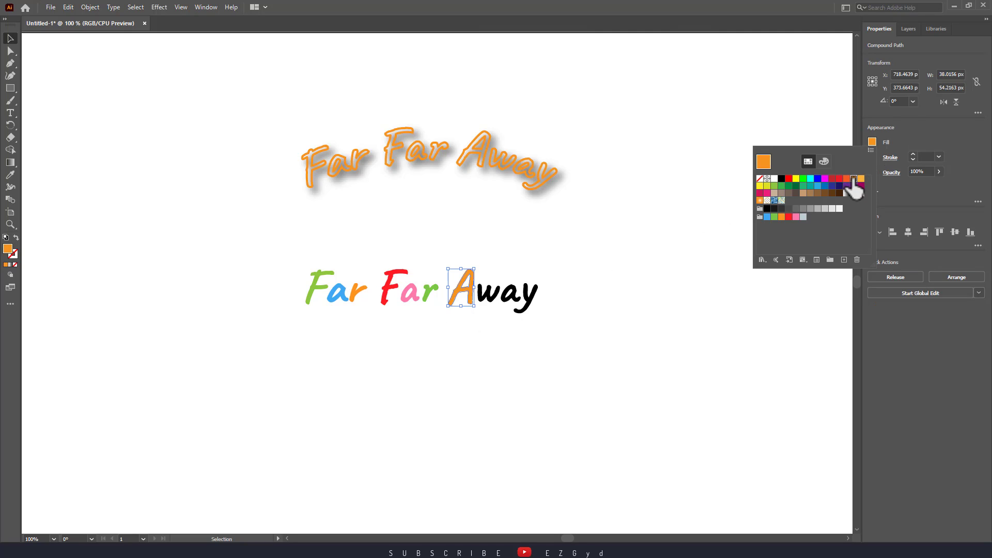
{"action": "left_click", "coordinate": [489, 289]}
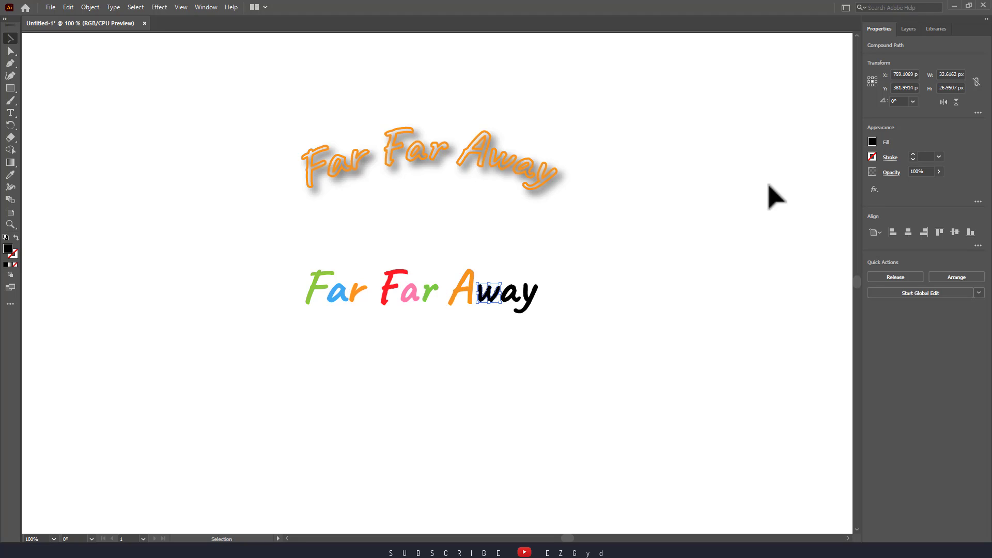
{"action": "left_click", "coordinate": [872, 142]}
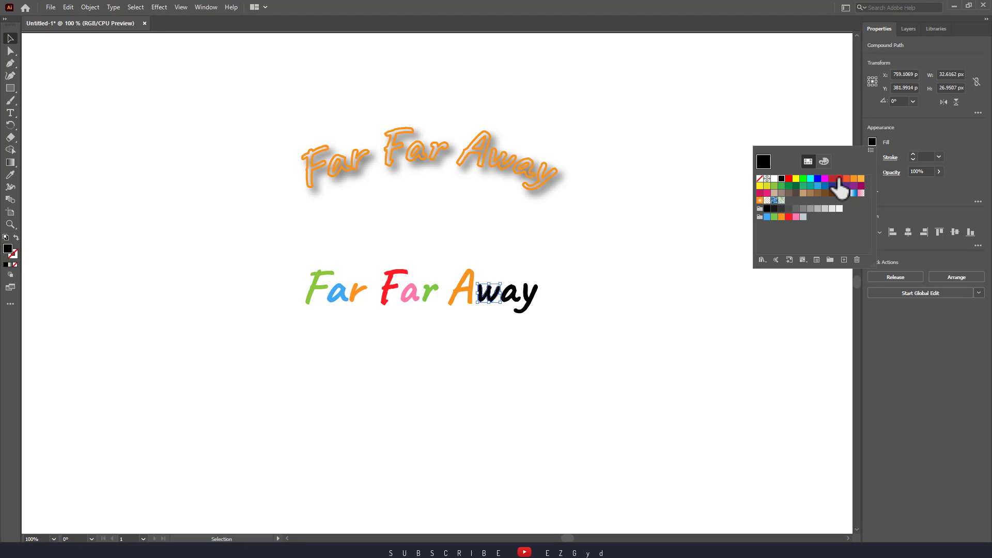
{"action": "left_click", "coordinate": [774, 185]}
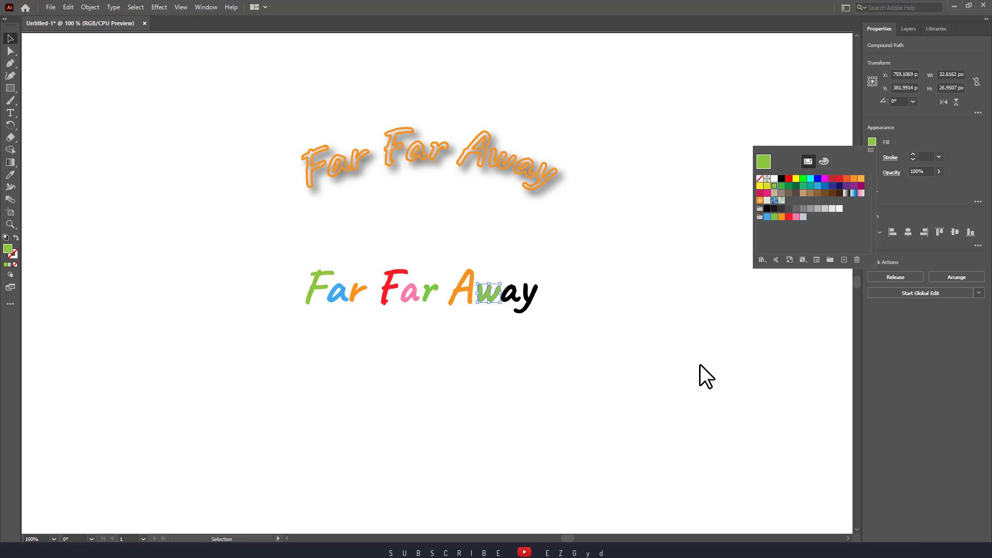
- Fill the lowercase a of the lower "Away" with orange and deselect it
{"action": "left_click", "coordinate": [510, 295]}
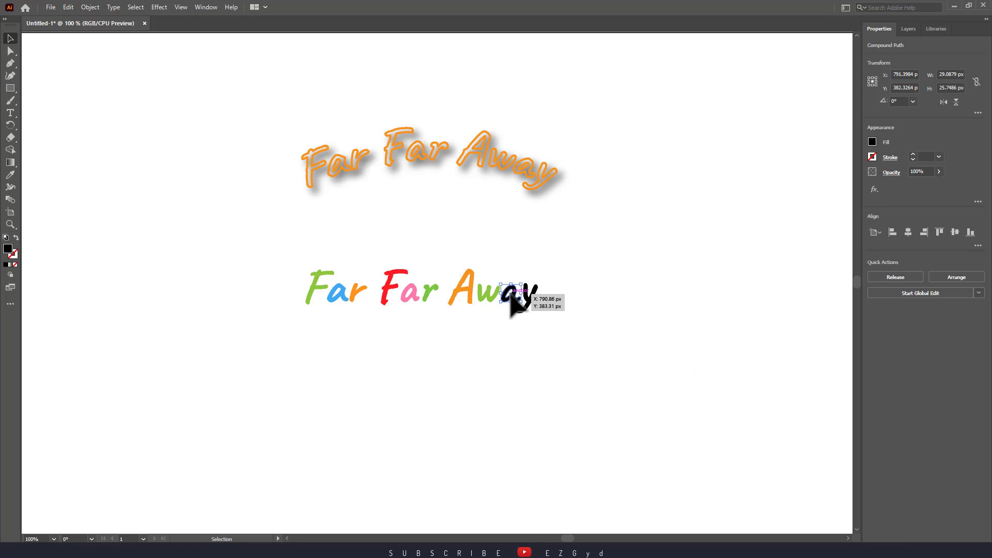
{"action": "left_click", "coordinate": [872, 141]}
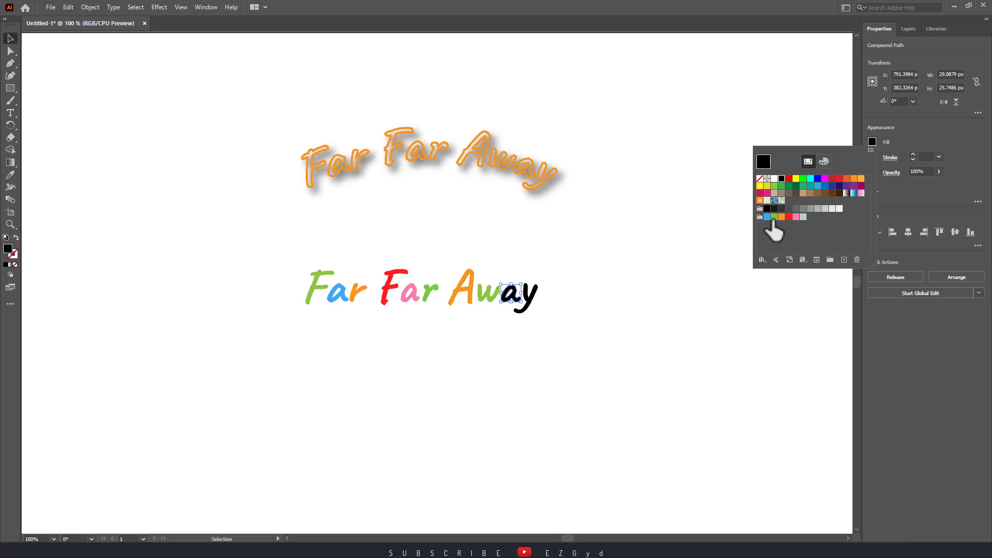
{"action": "left_click", "coordinate": [856, 179]}
{"action": "left_click", "coordinate": [688, 299]}
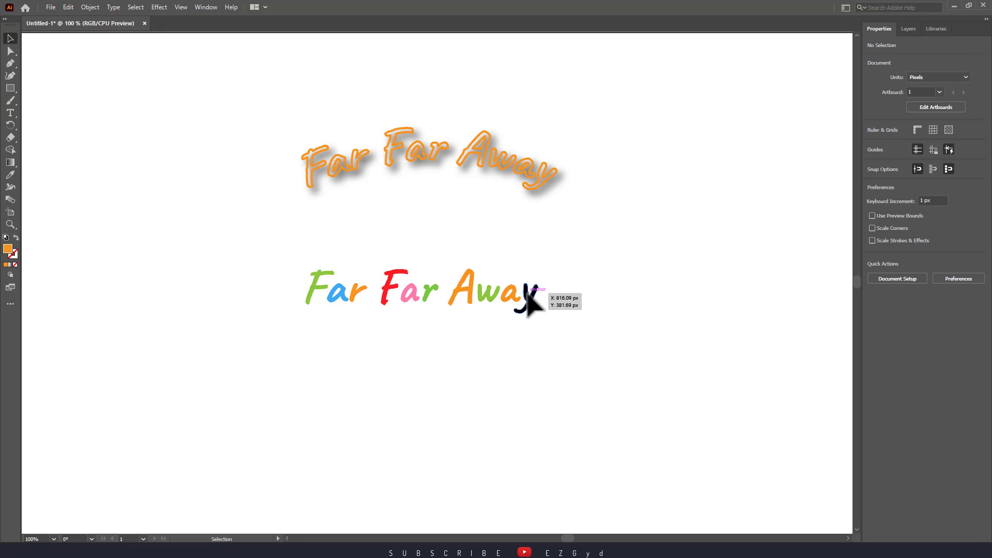
- Fill the y at the end of the lower "Away" with green and deselect it
{"action": "left_click", "coordinate": [527, 297]}
{"action": "left_click", "coordinate": [872, 140]}
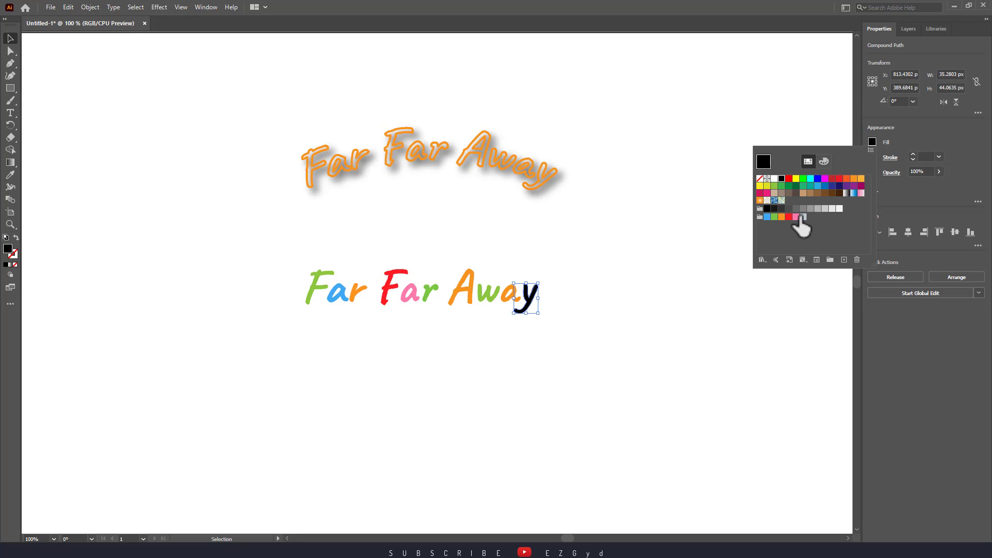
{"action": "left_click", "coordinate": [773, 218]}
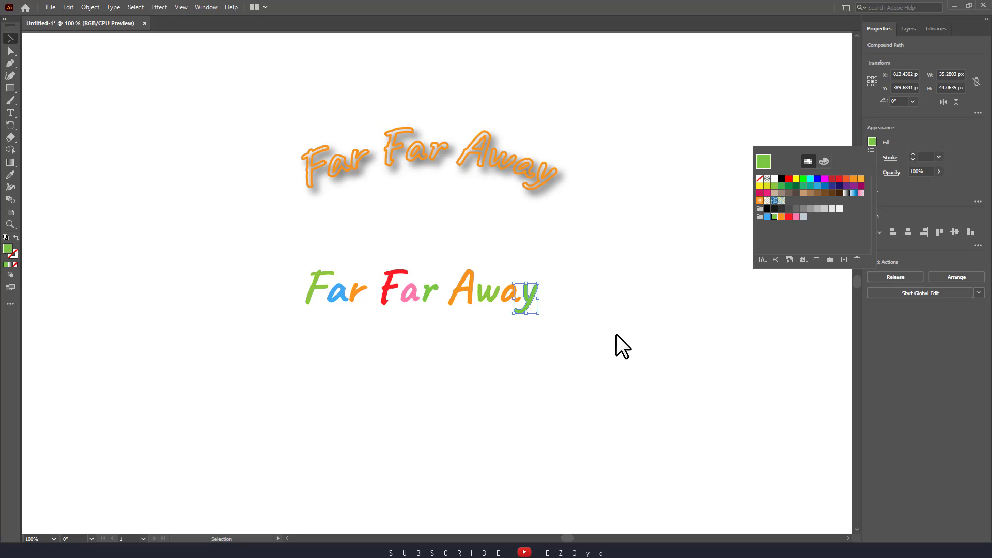
{"action": "left_click", "coordinate": [616, 335]}
{"action": "left_click", "coordinate": [616, 335]}
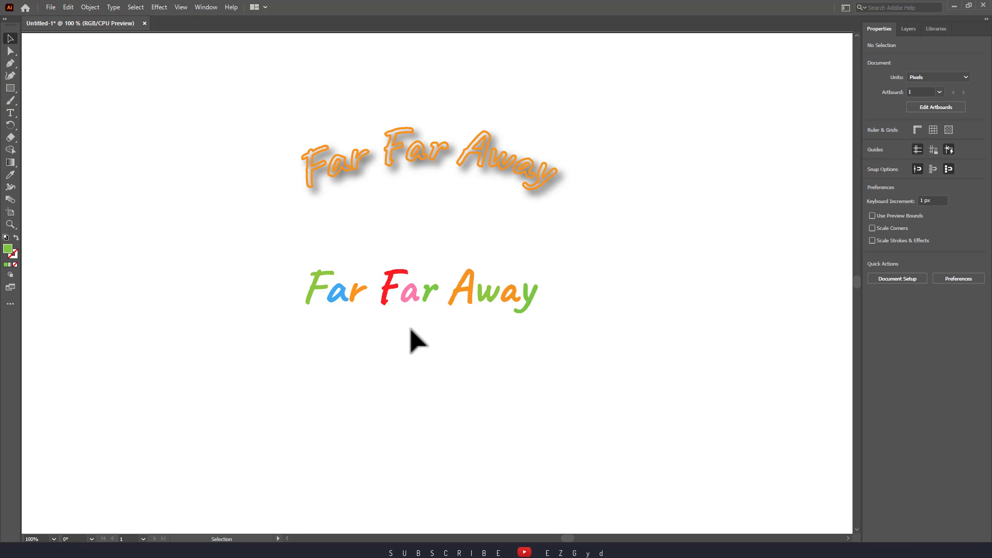
- Change the fill of the second "Far" in the lower text to blue for the a and orange for the F
{"action": "left_click", "coordinate": [413, 292]}
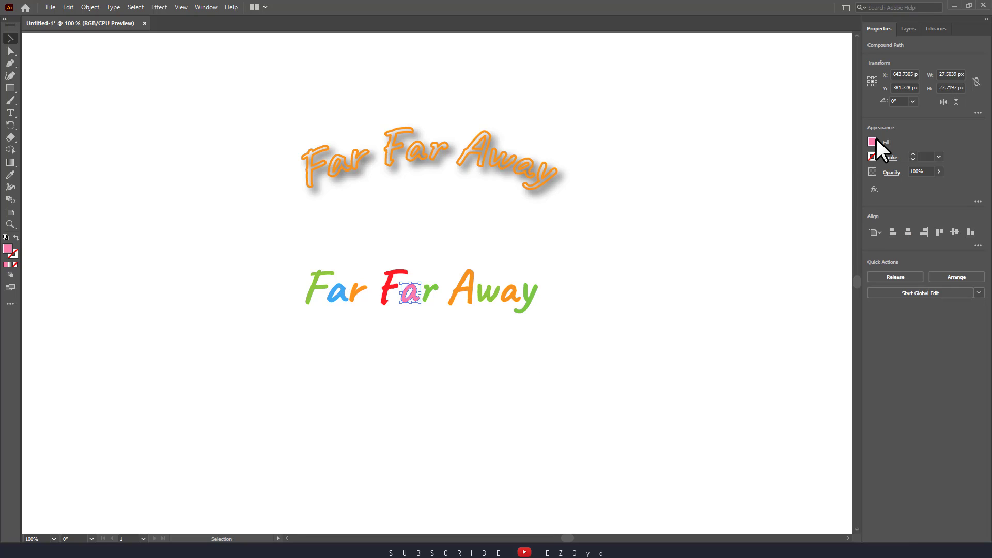
{"action": "left_click", "coordinate": [872, 140]}
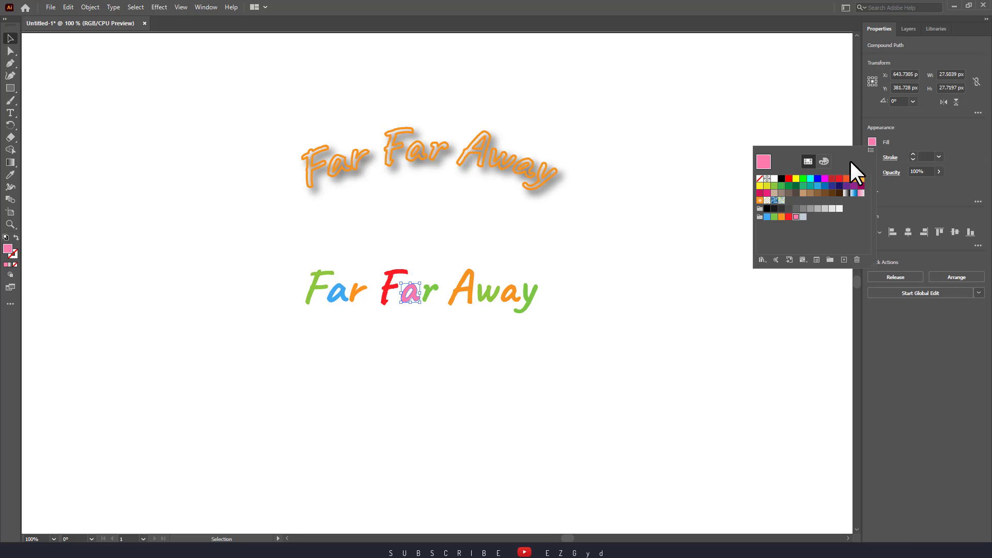
{"action": "left_click", "coordinate": [820, 185]}
{"action": "left_click", "coordinate": [696, 298]}
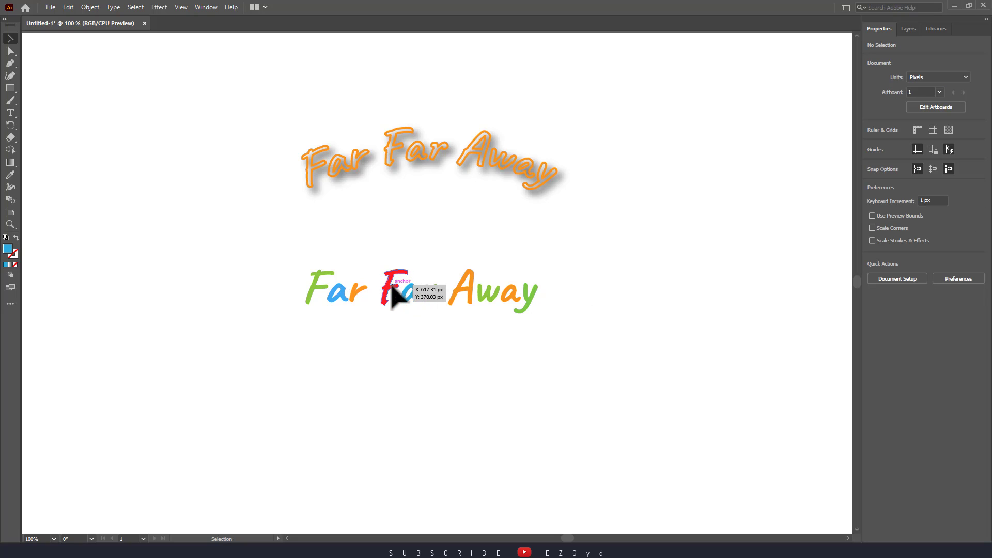
{"action": "left_click", "coordinate": [392, 288]}
{"action": "left_click", "coordinate": [872, 142]}
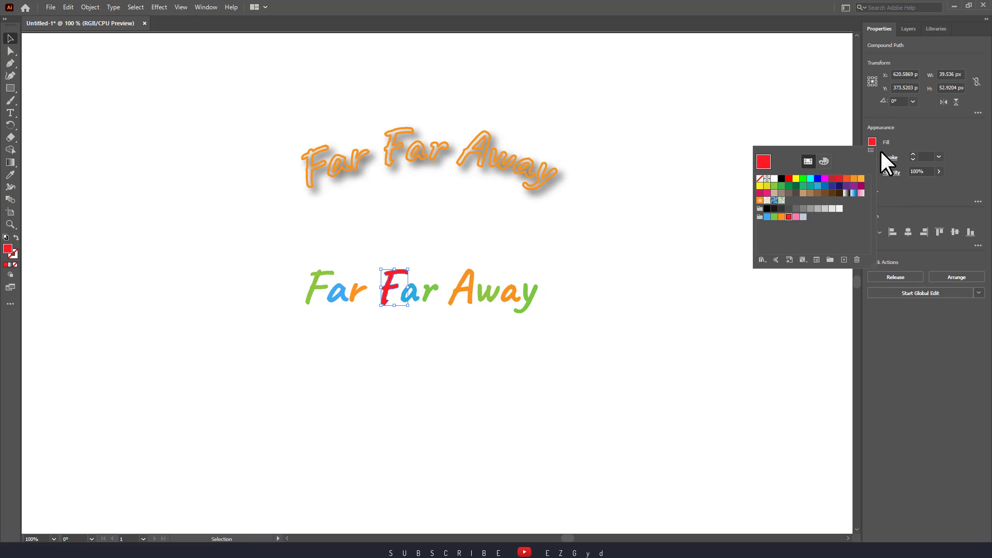
{"action": "left_click", "coordinate": [854, 178]}
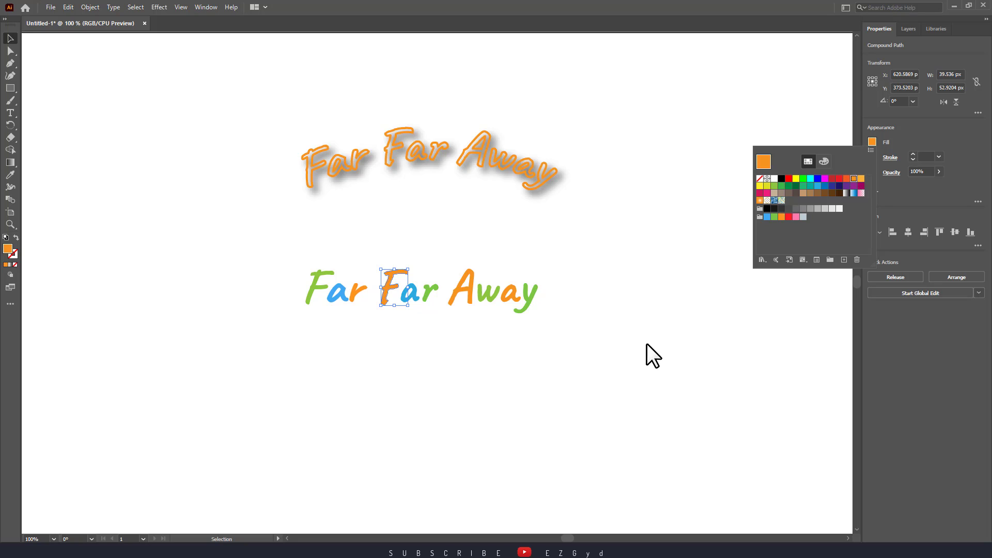
{"action": "left_click", "coordinate": [646, 343]}
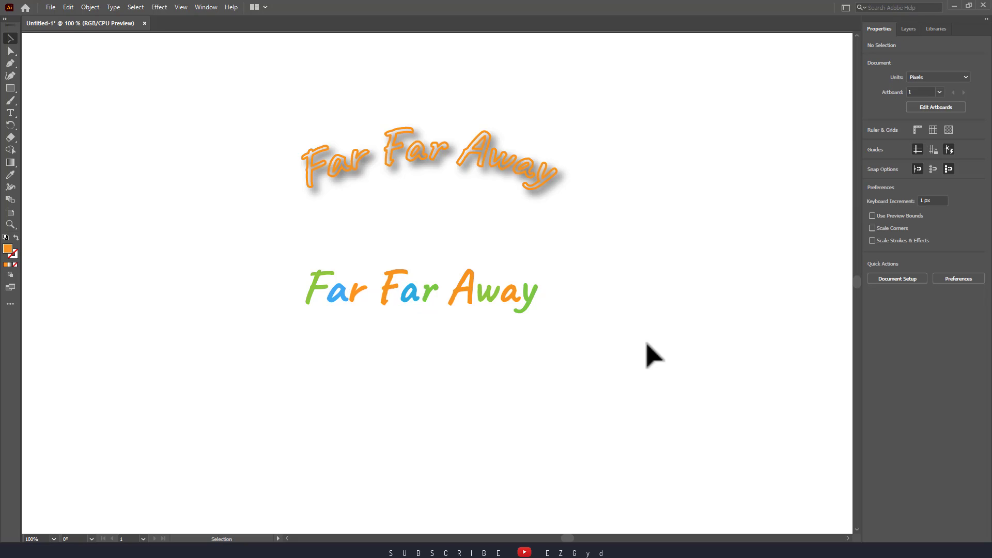
- Change the fill of the lowercase a in the lower "Away" to blue and deselect it
{"action": "left_click", "coordinate": [508, 291]}
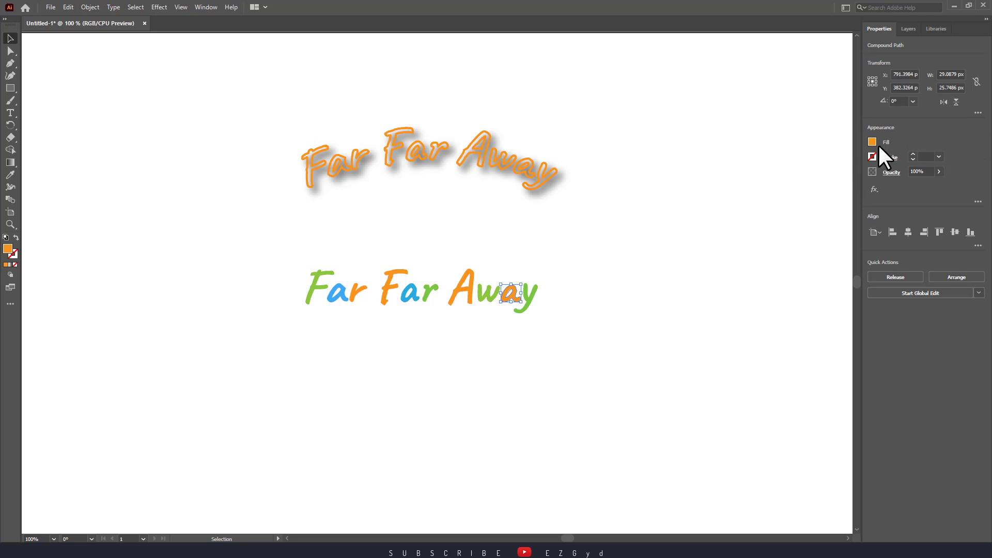
{"action": "left_click", "coordinate": [872, 141]}
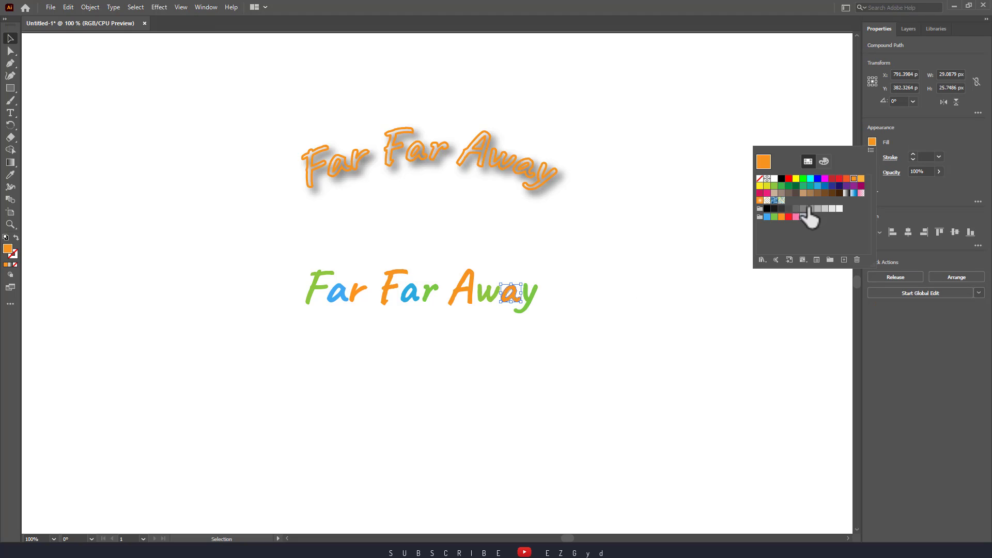
{"action": "left_click", "coordinate": [766, 218]}
{"action": "left_click", "coordinate": [713, 343]}
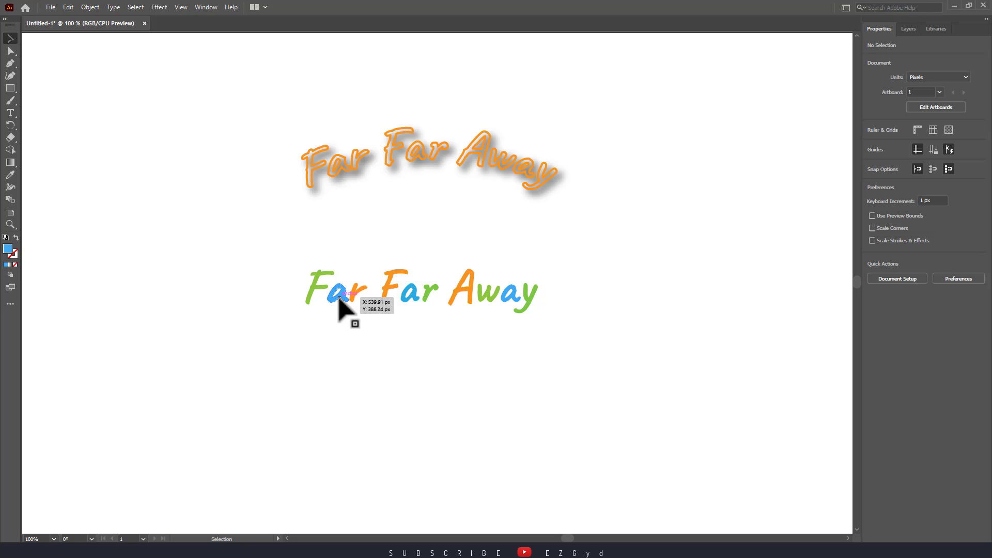
- Stagger the lower text's letters vertically: lower the first a, second r, w and y, and raise the first r, second a and last a
{"action": "left_click_drag", "start_coordinate": [338, 298], "coordinate": [363, 299]}
{"action": "left_click", "coordinate": [381, 337]}
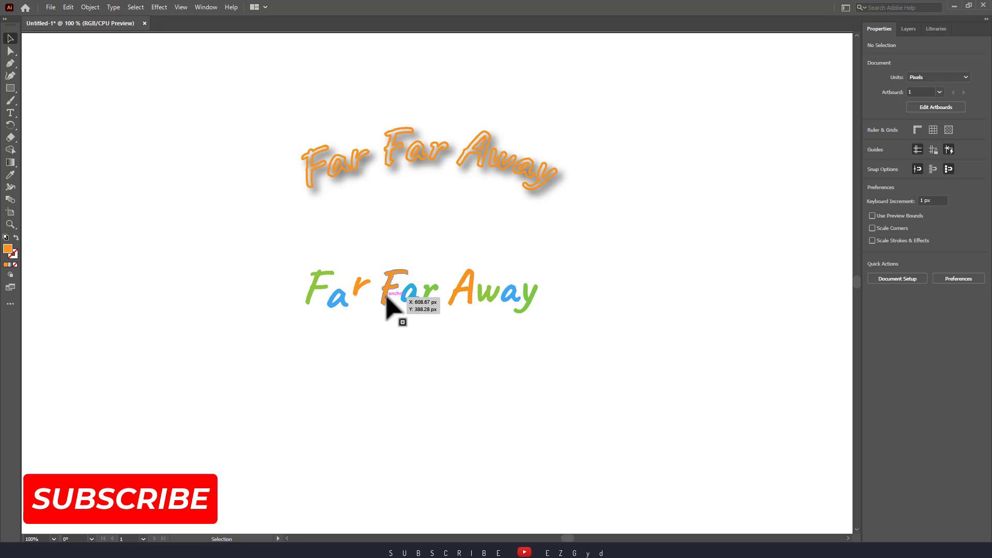
{"action": "left_click_drag", "start_coordinate": [414, 299], "coordinate": [436, 299]}
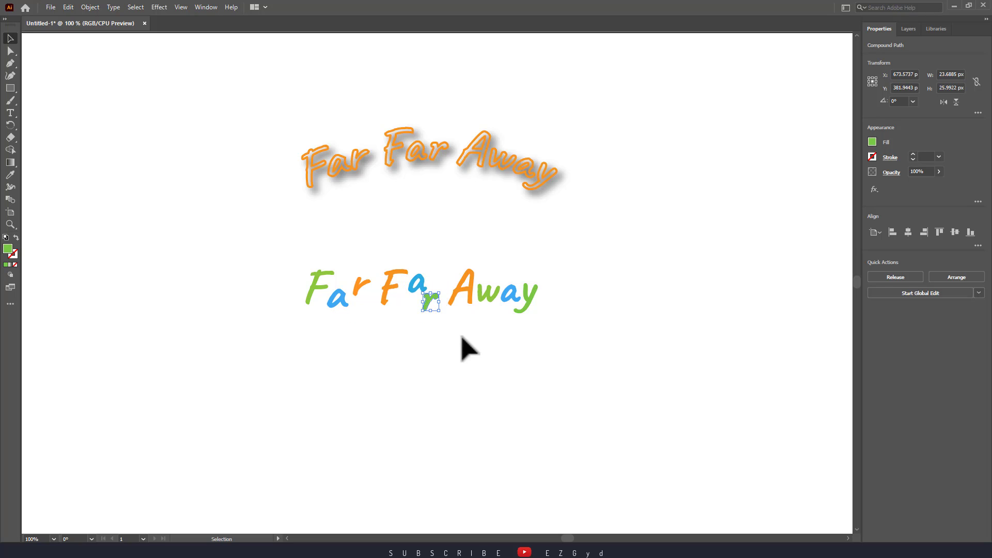
{"action": "left_click", "coordinate": [461, 336]}
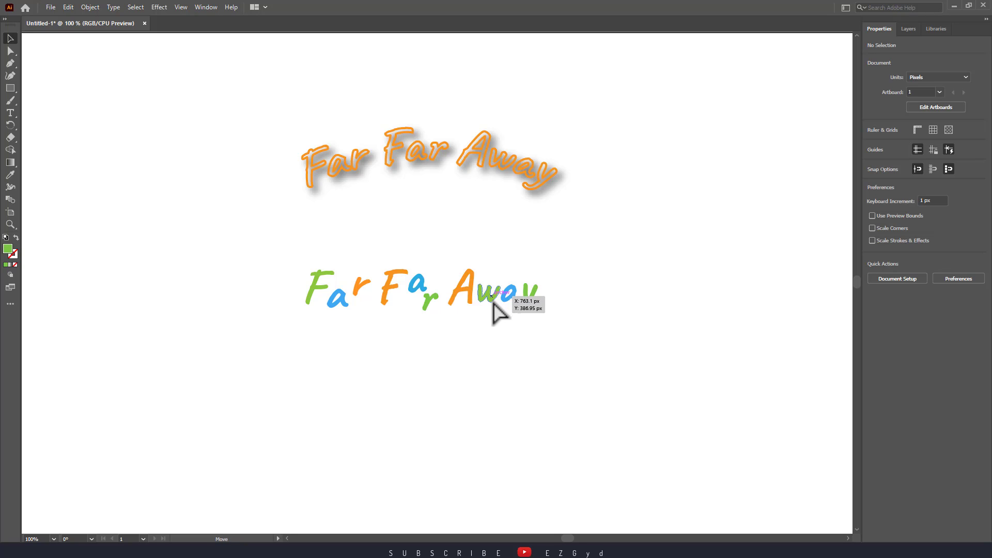
{"action": "left_click_drag", "start_coordinate": [511, 305], "coordinate": [530, 316]}
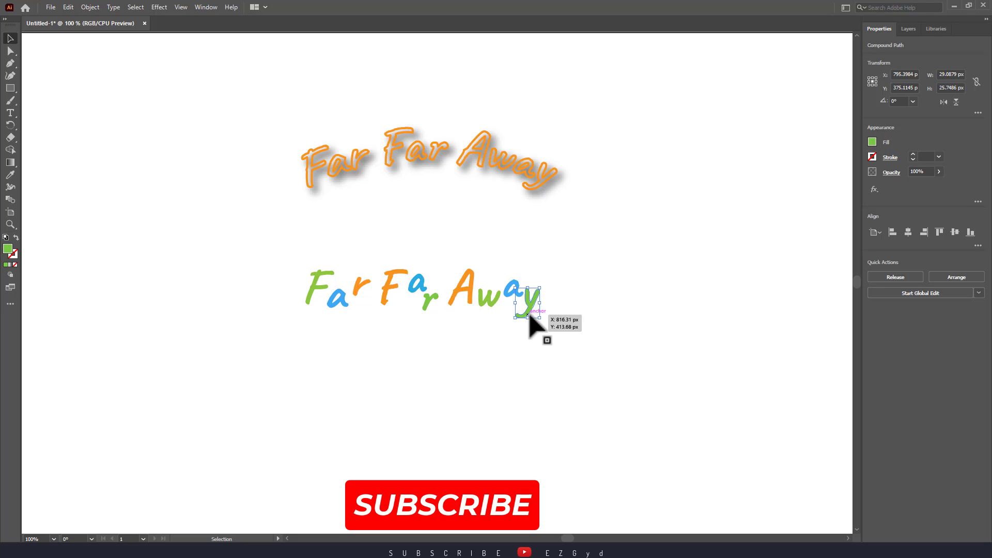
{"action": "left_click", "coordinate": [579, 332]}
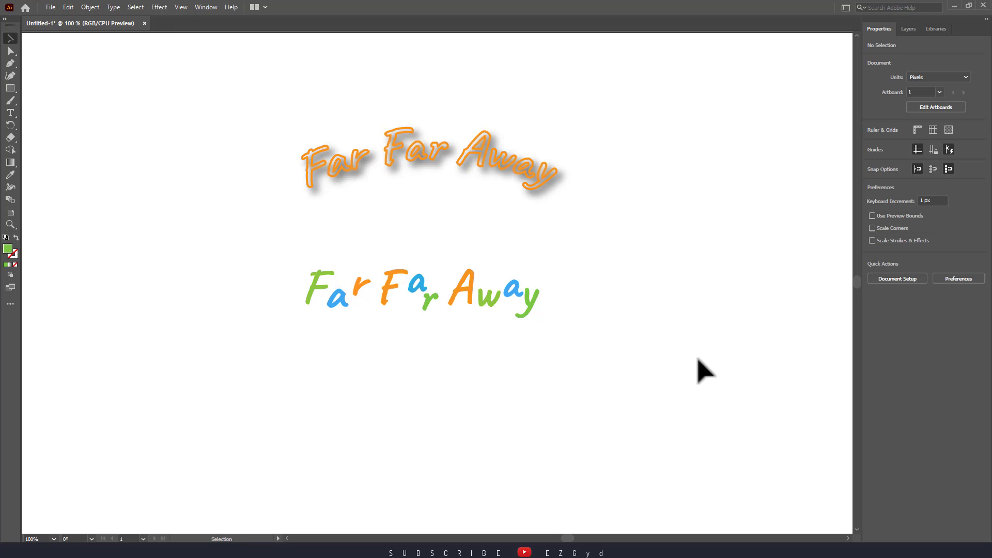